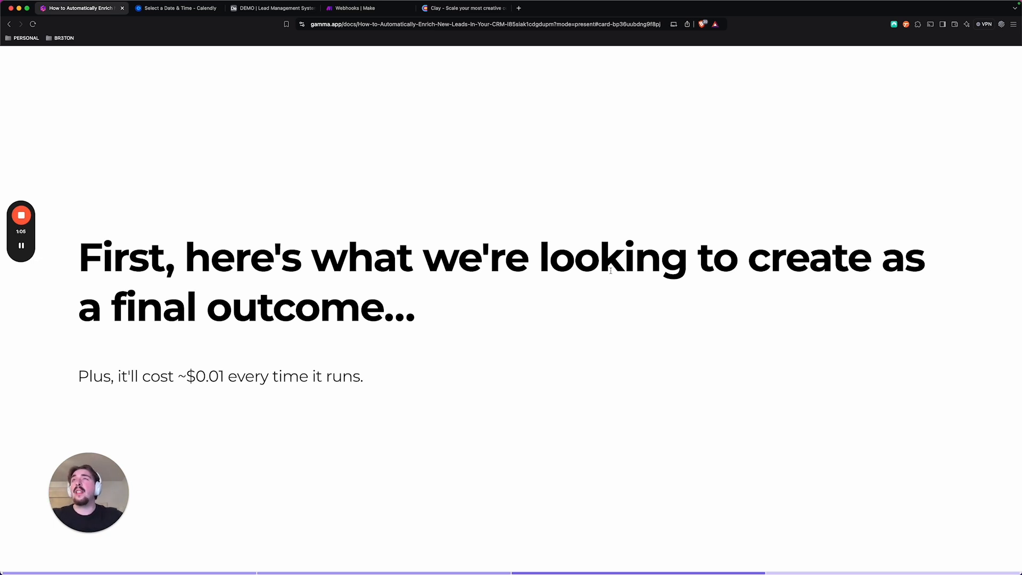
# Switch to the Calendly booking page and pick the 11:15am slot on Wednesday, January 8 for the discovery call
pyautogui.click(172, 9)
pyautogui.click(654, 160)
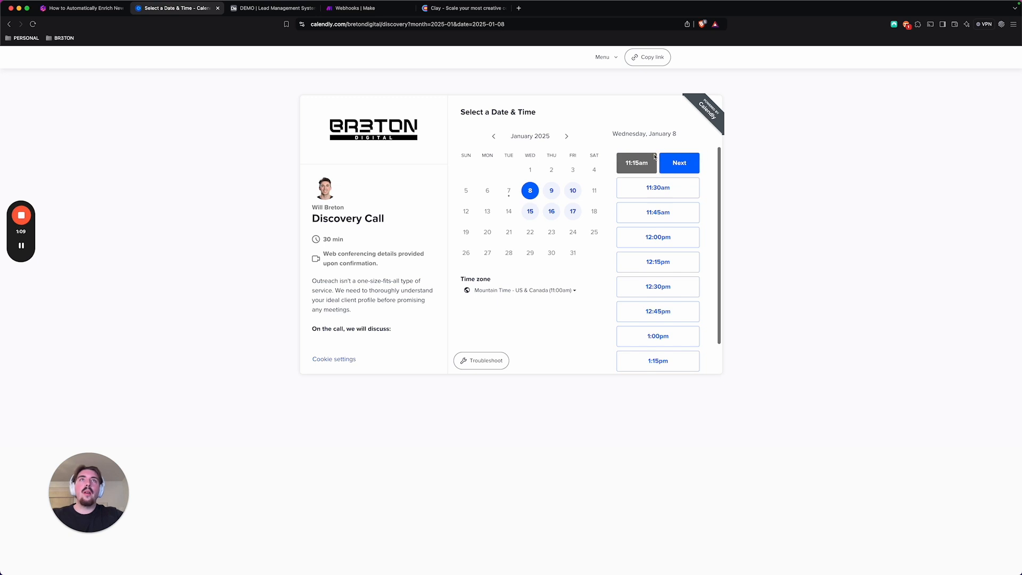
pyautogui.click(679, 162)
# Enter the invitee's first and last name and e-mail address, adding a +1 alias to the e-mail
pyautogui.click(525, 139)
pyautogui.click(521, 162)
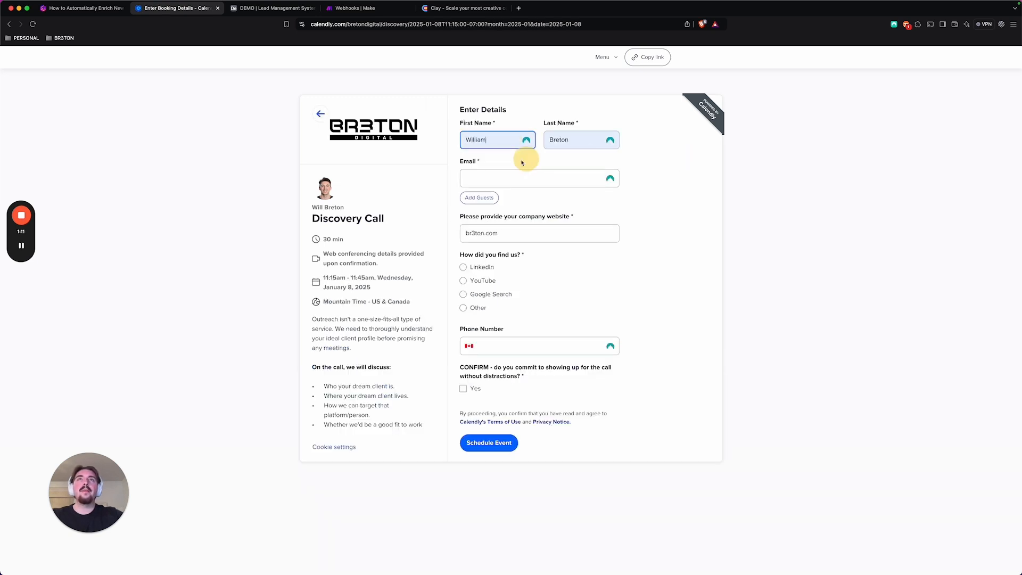
pyautogui.click(498, 178)
pyautogui.click(480, 199)
pyautogui.click(477, 177)
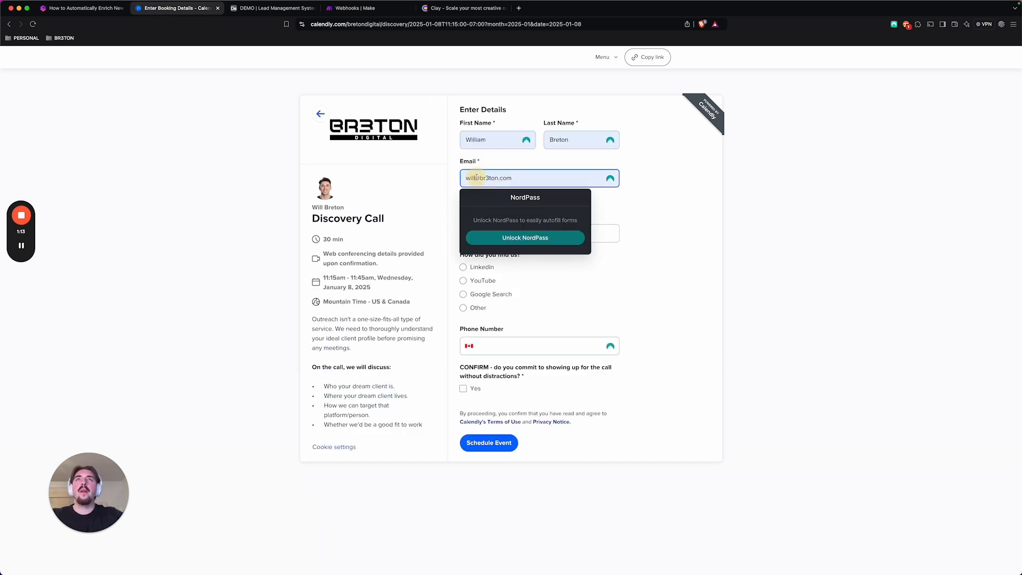
pyautogui.write('+1')
pyautogui.click(634, 198)
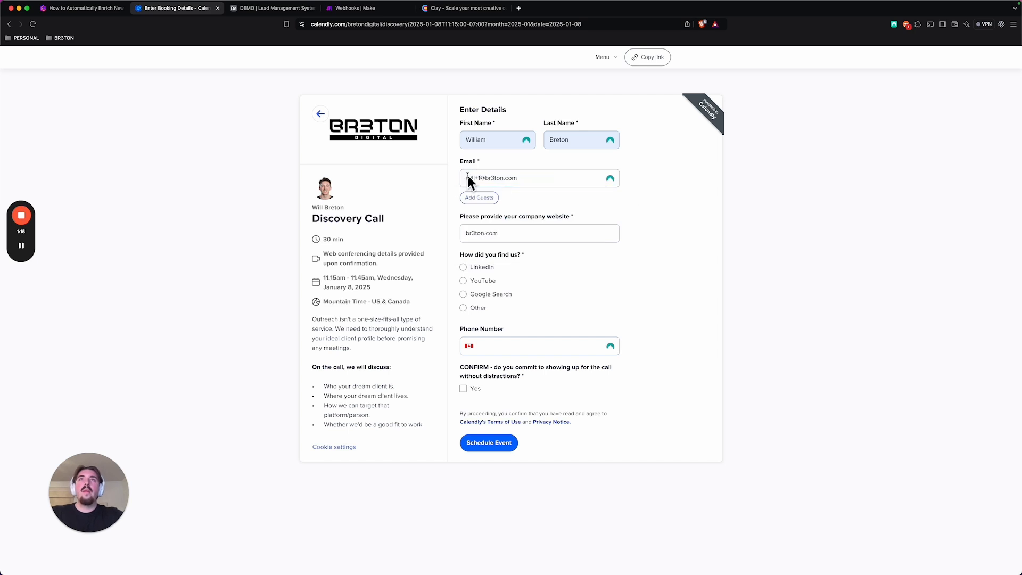
# Answer LinkedIn as the referral source, tick Yes for the attendance commitment, and schedule the event
pyautogui.doubleClick(494, 234)
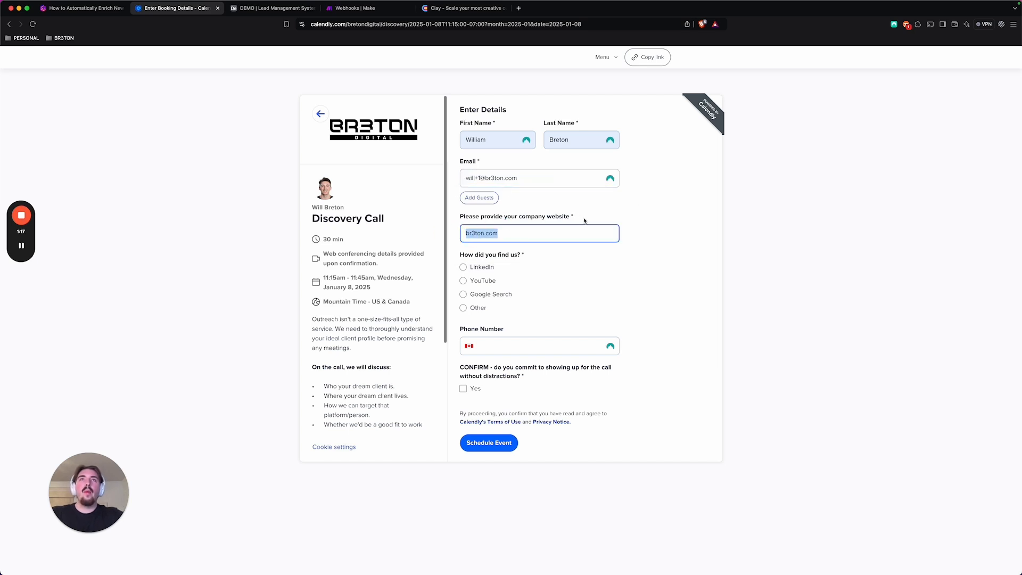
pyautogui.click(463, 267)
pyautogui.click(463, 388)
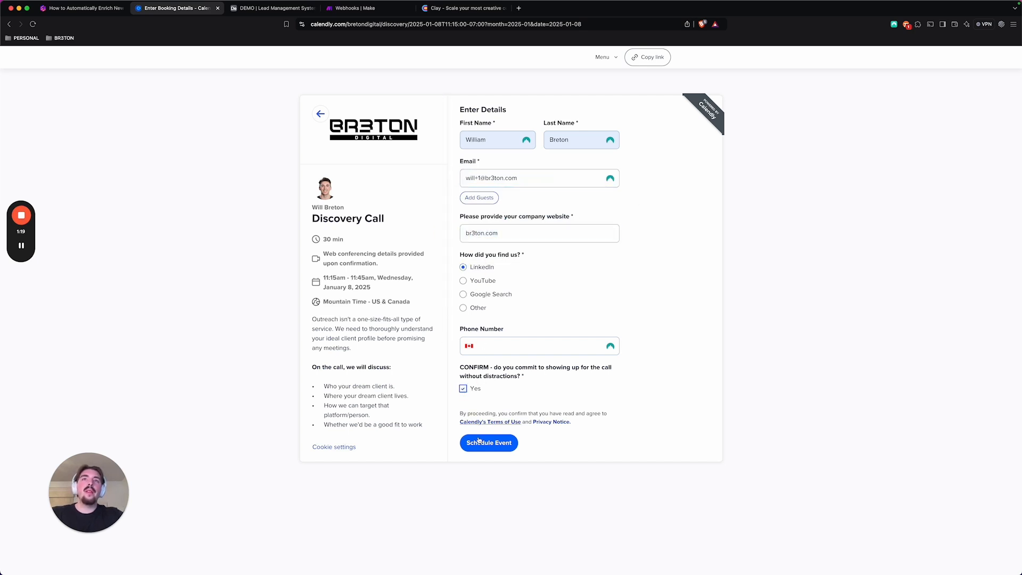
pyautogui.click(488, 445)
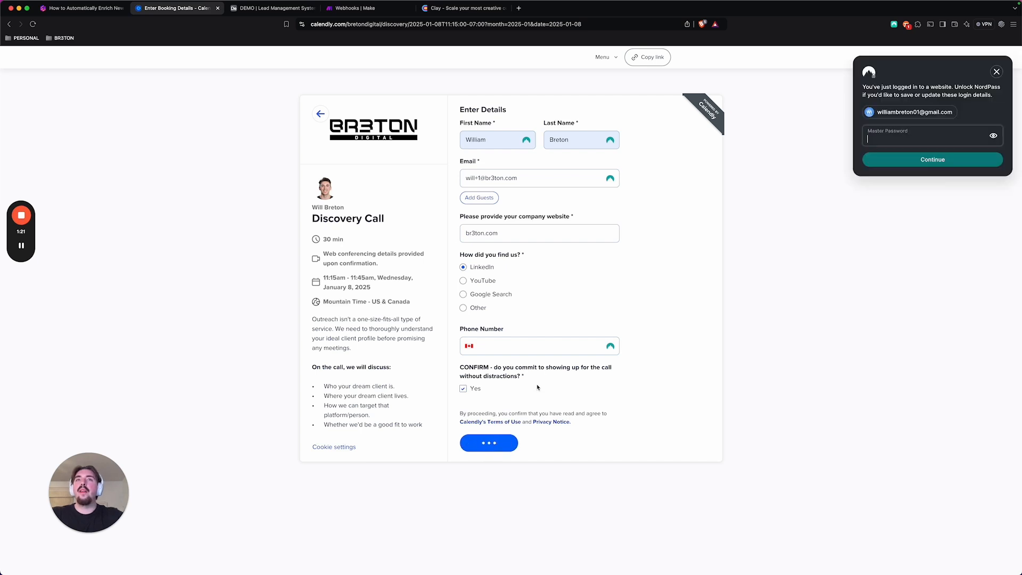
pyautogui.click(997, 72)
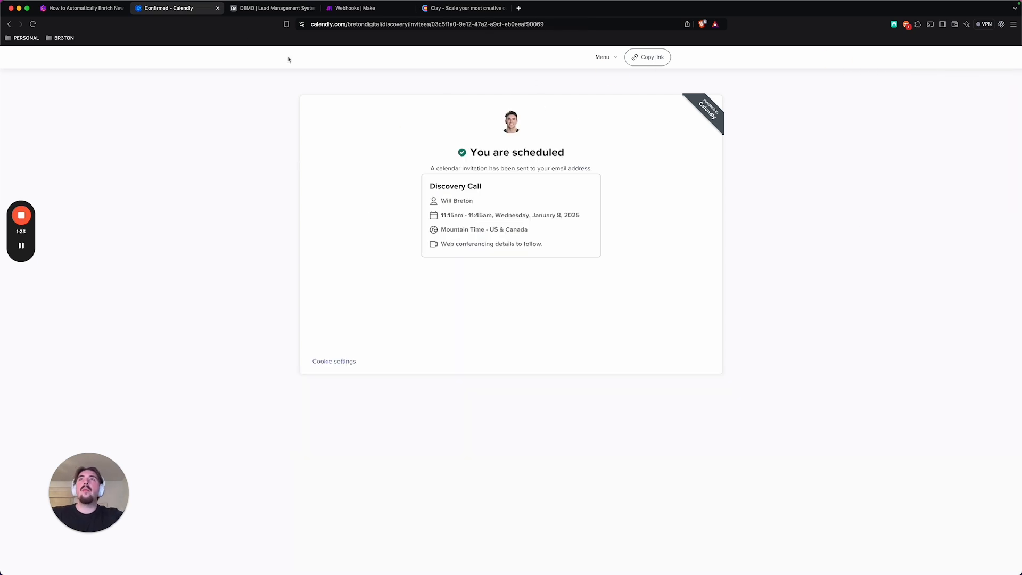
# Switch to the Airtable lead management base and examine the newly booked lead's fields, from the booking dates through Lead Source
pyautogui.click(261, 11)
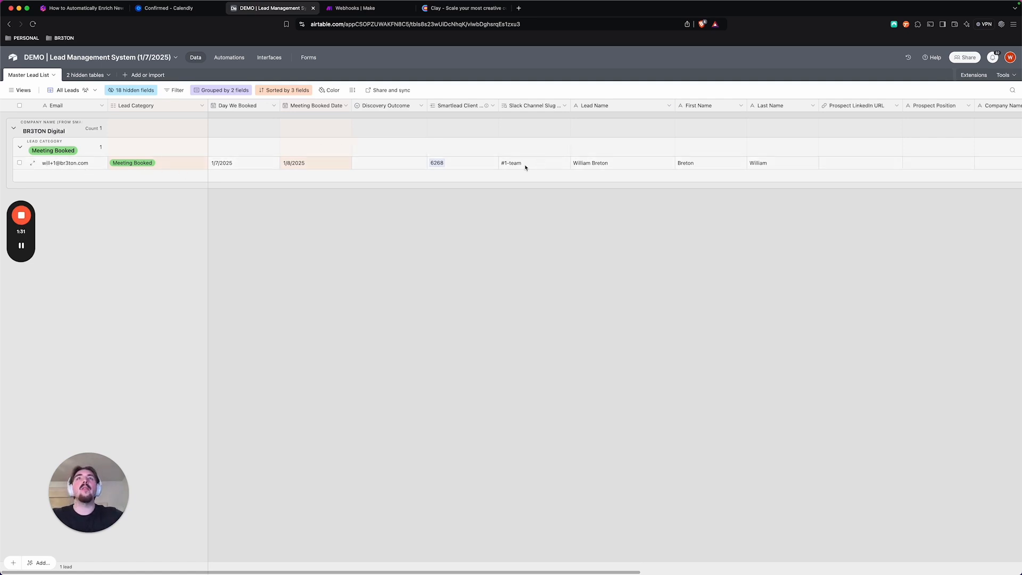
pyautogui.hscroll(3, 563, 169)
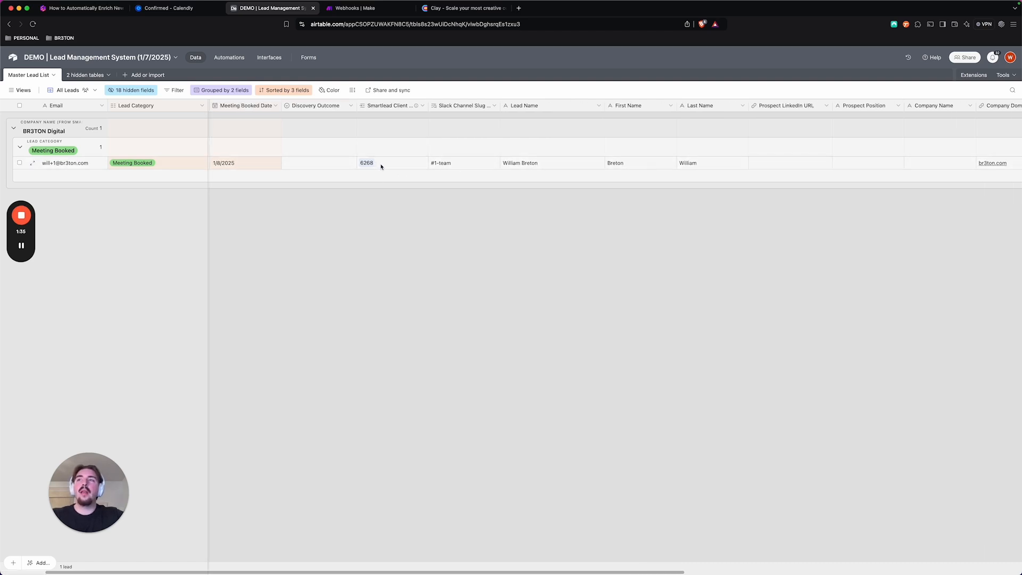
pyautogui.hscroll(10, 381, 166)
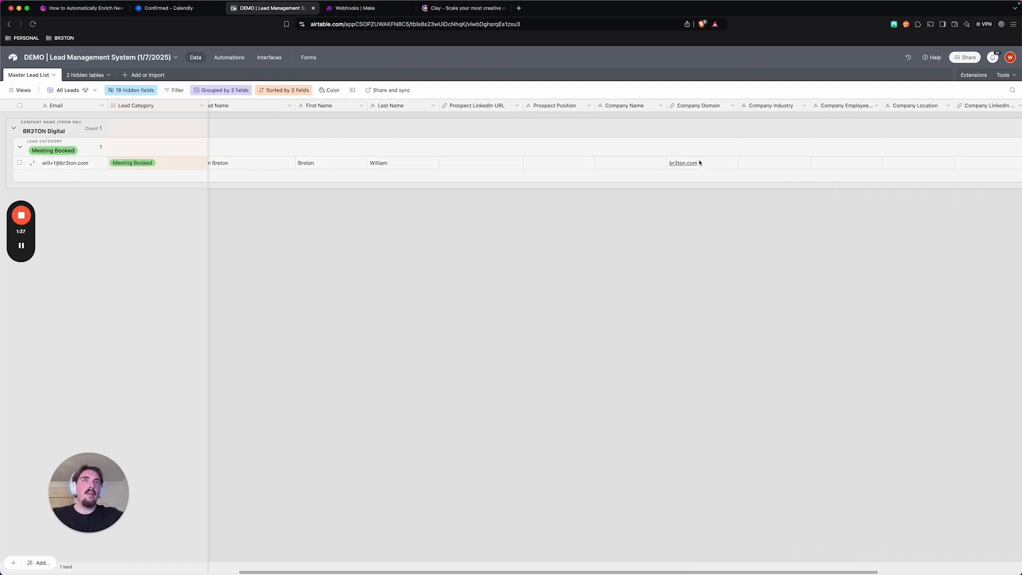
pyautogui.hscroll(7, 723, 168)
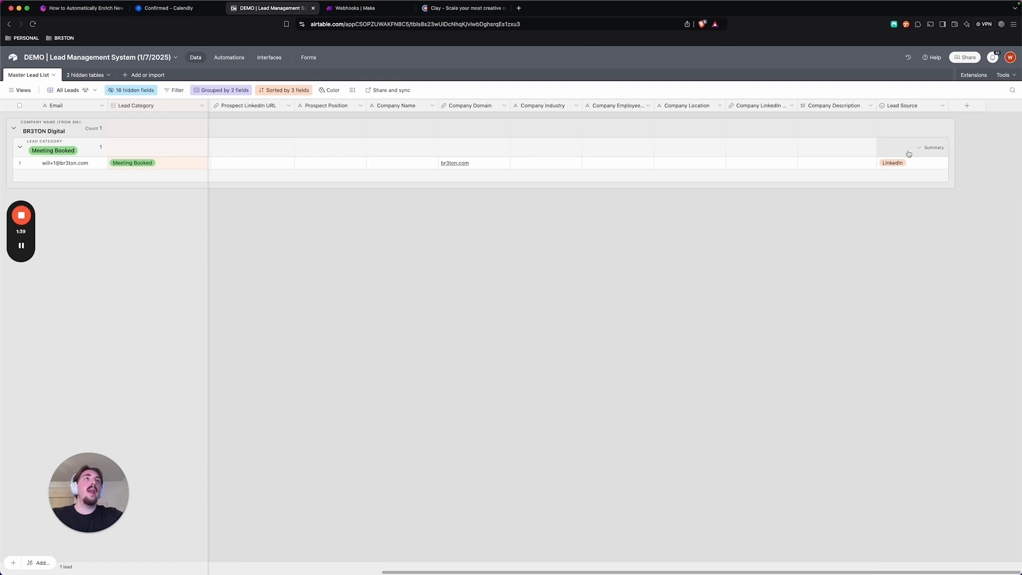
pyautogui.hscroll(-4, 668, 159)
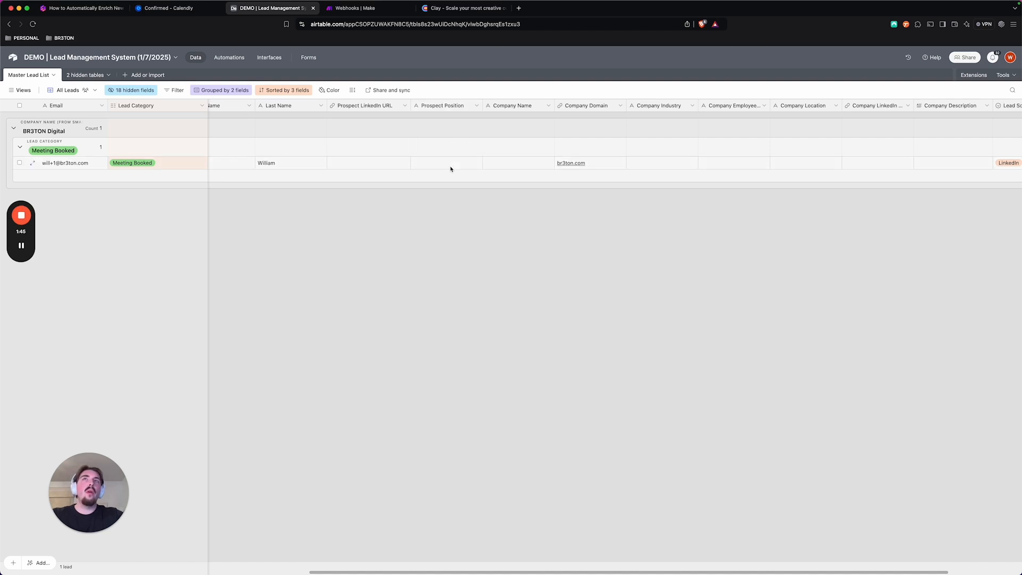
pyautogui.hscroll(4, 449, 163)
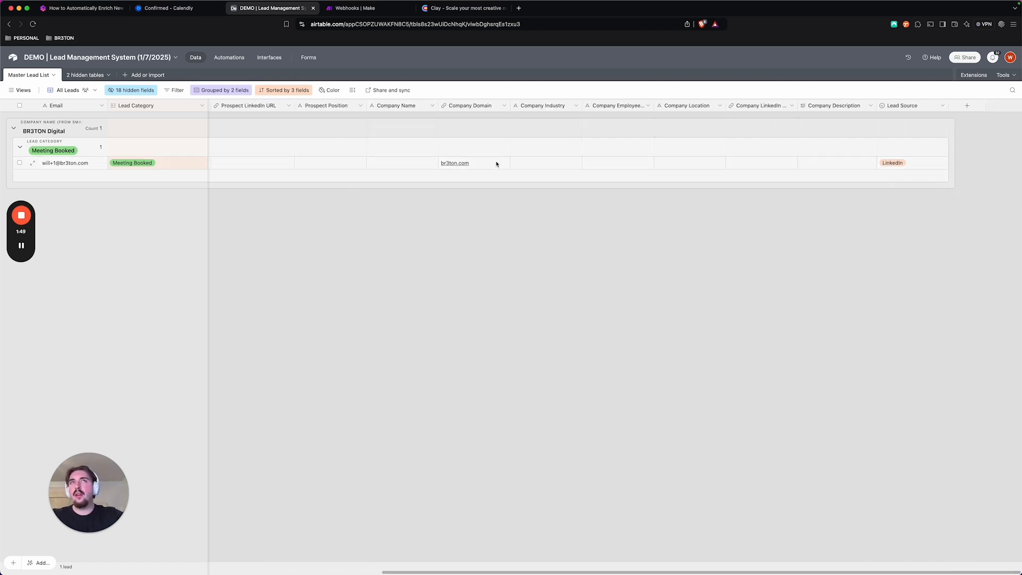
pyautogui.hscroll(-10, 632, 155)
pyautogui.hscroll(-8, 630, 156)
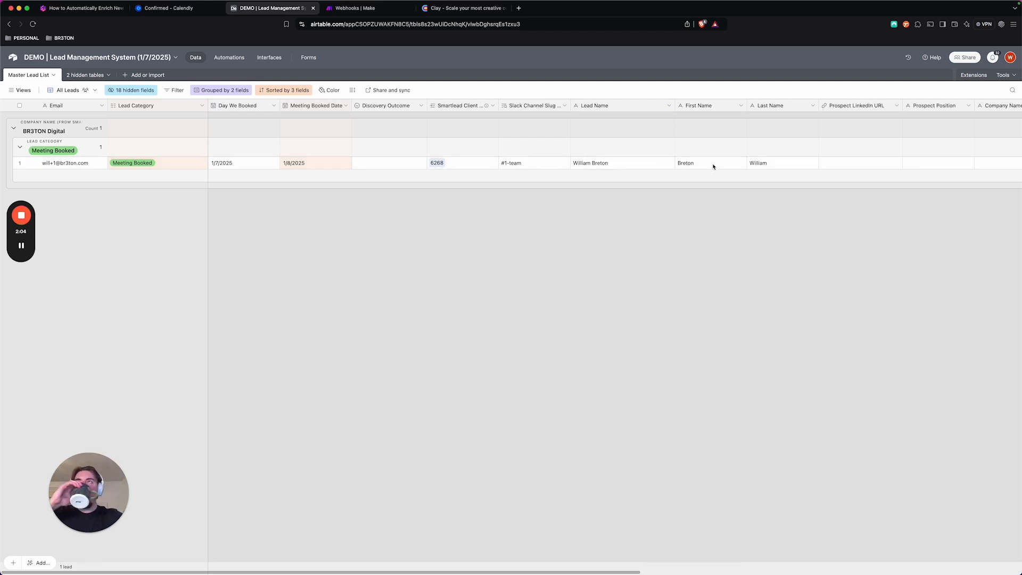
# Widen the Prospect LinkedIn URL, Company LinkedIn URL and Company Description columns in the Master Lead List to review the lead's enriched data
pyautogui.hscroll(15, 713, 164)
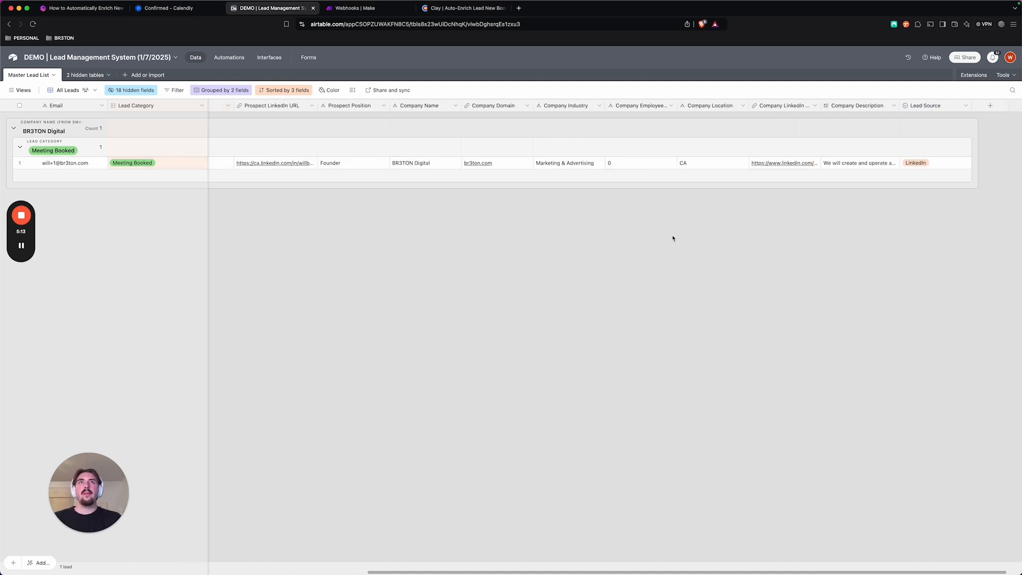
pyautogui.hscroll(-3, 302, 173)
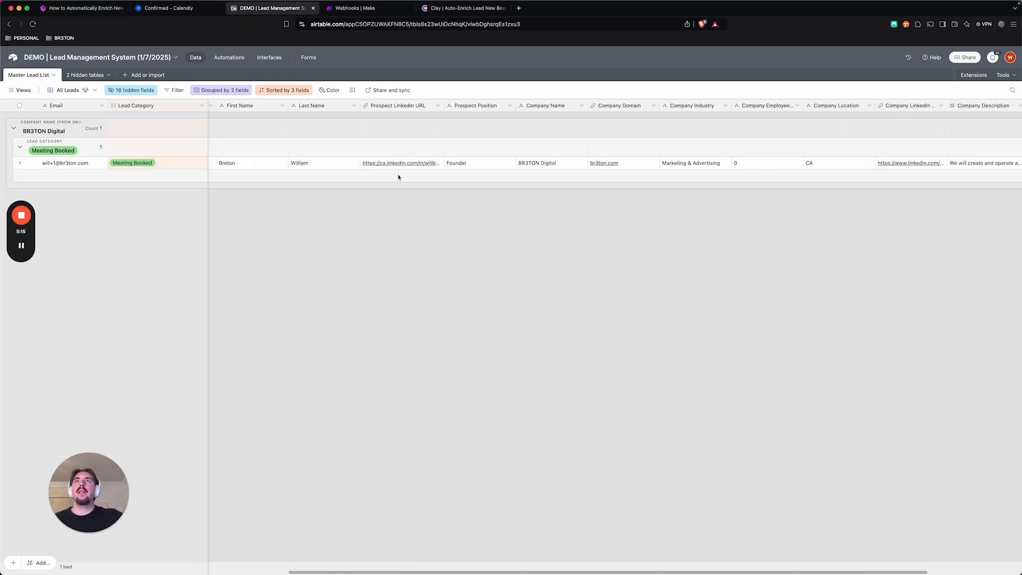
pyautogui.moveTo(443, 105); pyautogui.dragTo(521, 107)
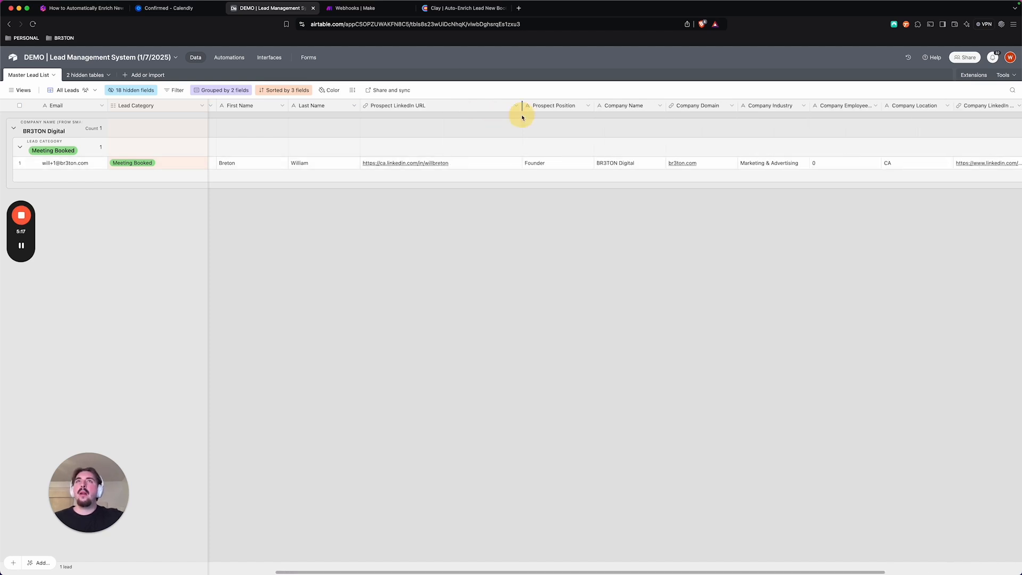
pyautogui.hscroll(3, 456, 166)
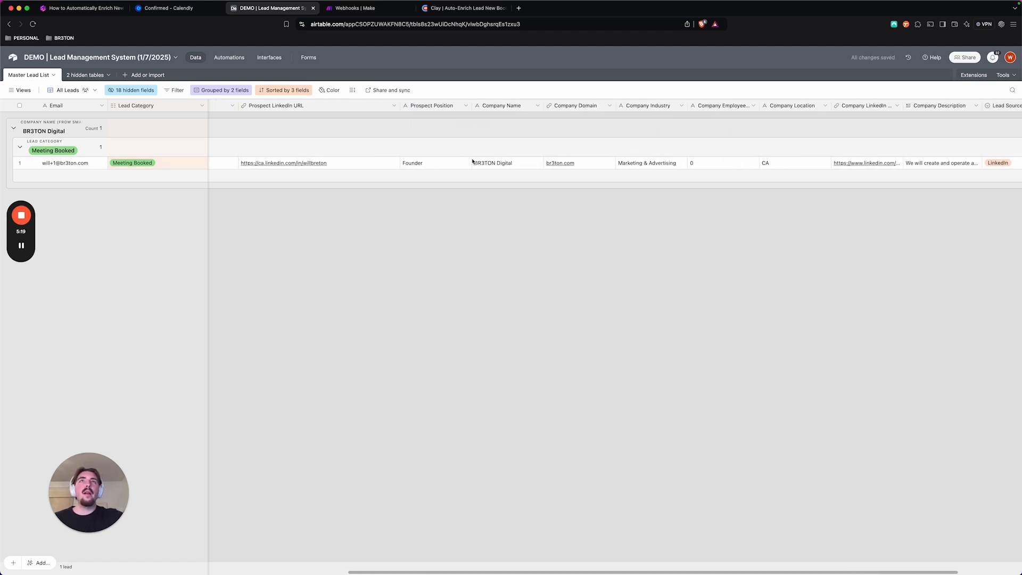
pyautogui.hscroll(2, 490, 165)
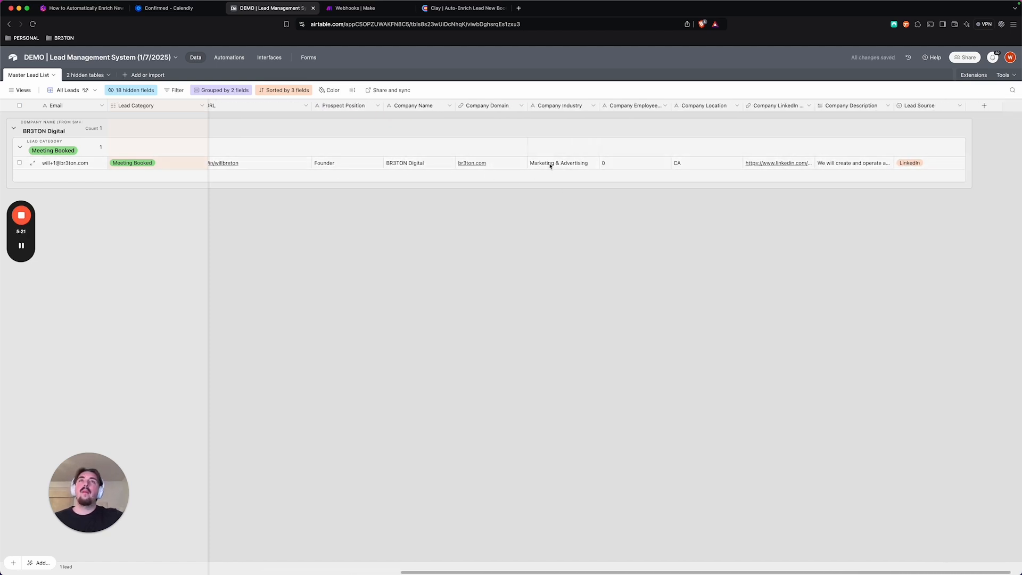
pyautogui.hscroll(1, 663, 163)
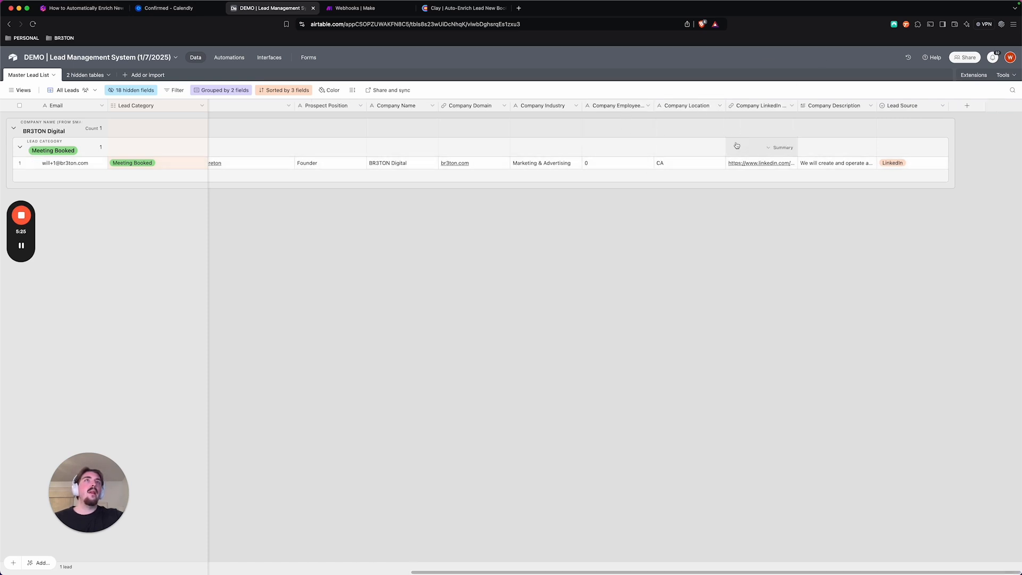
pyautogui.moveTo(794, 105); pyautogui.dragTo(843, 105)
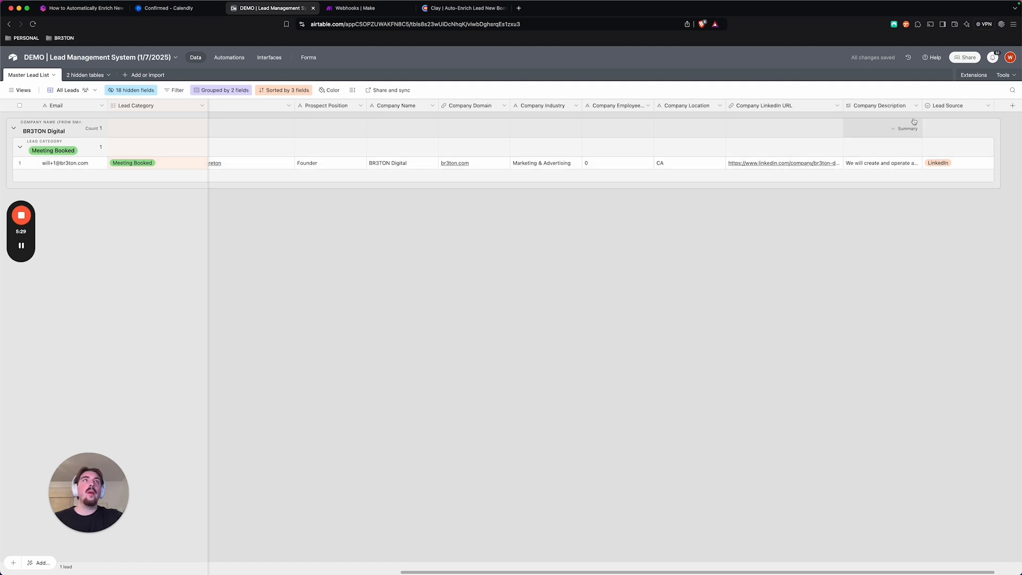
pyautogui.moveTo(919, 105); pyautogui.dragTo(980, 105)
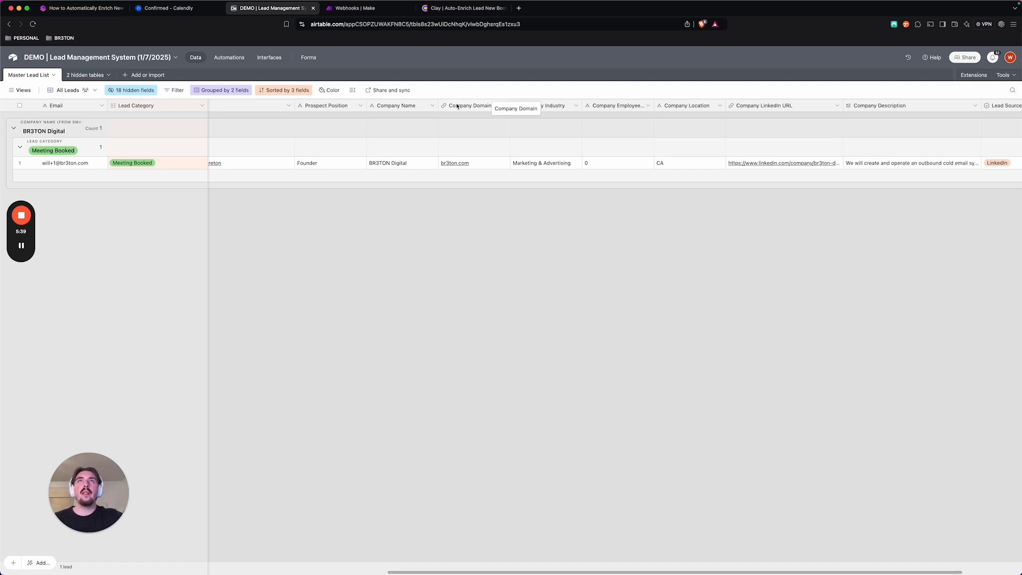
pyautogui.hscroll(2, 548, 138)
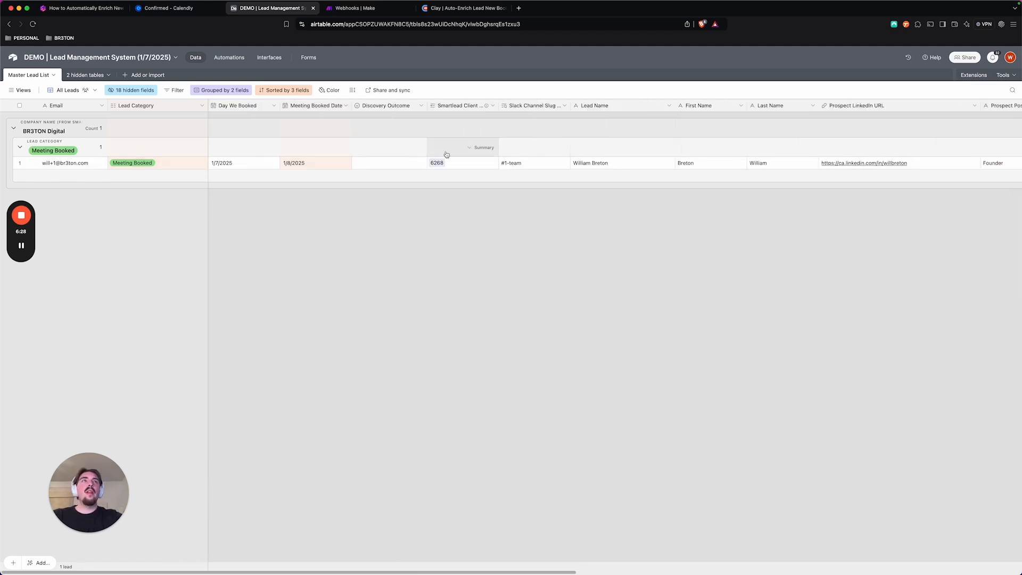
pyautogui.hscroll(10, 505, 164)
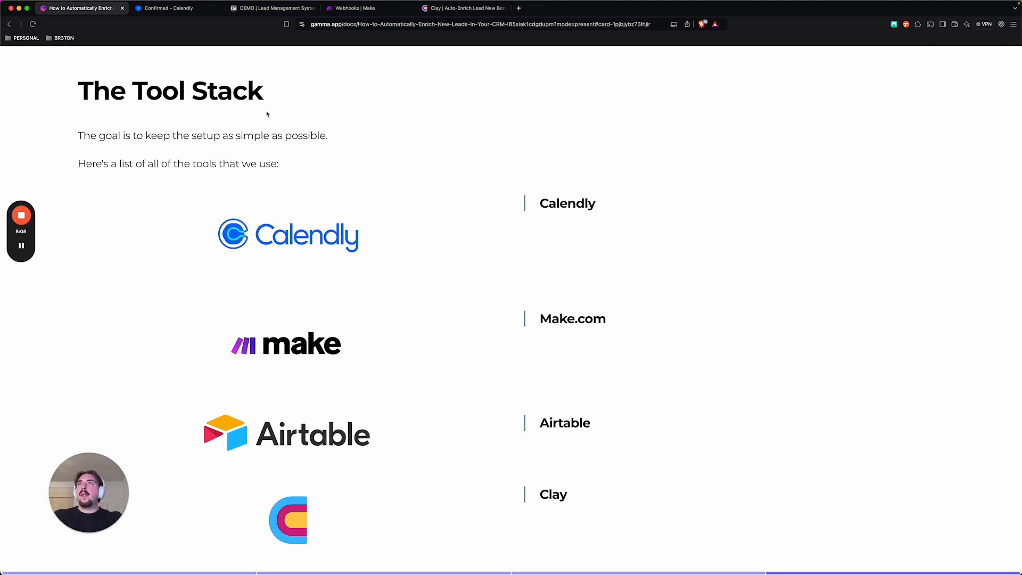
# Return to the Calendly booking form and review the company website and attendance commitment questions
pyautogui.click(165, 7)
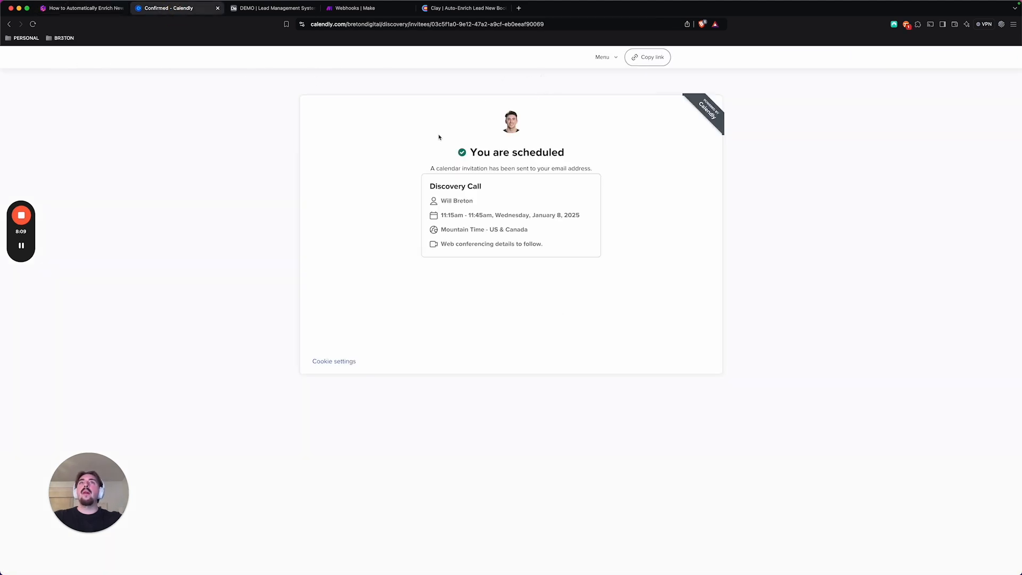
pyautogui.click(9, 24)
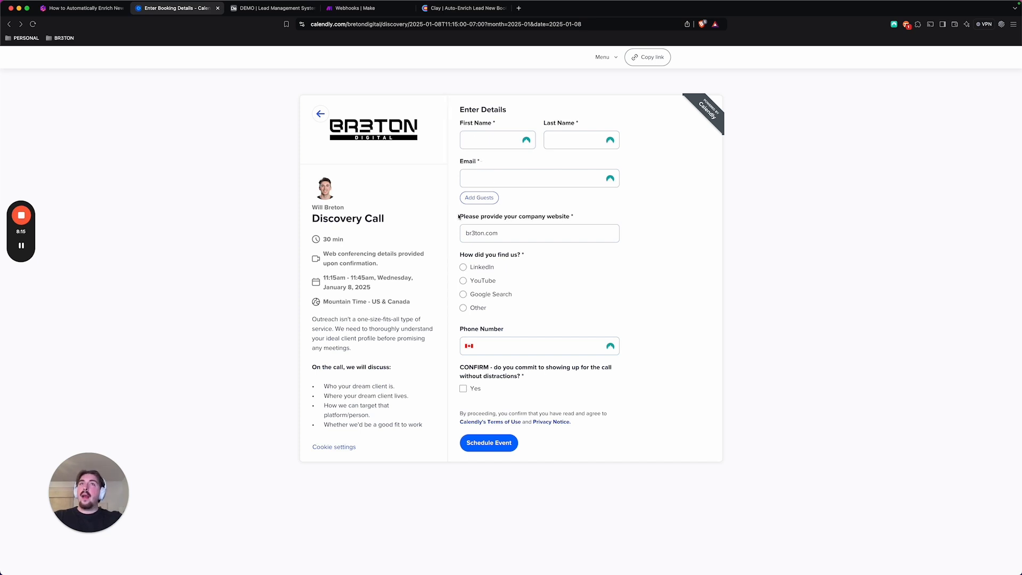
pyautogui.moveTo(474, 214); pyautogui.dragTo(582, 215)
pyautogui.click(549, 211)
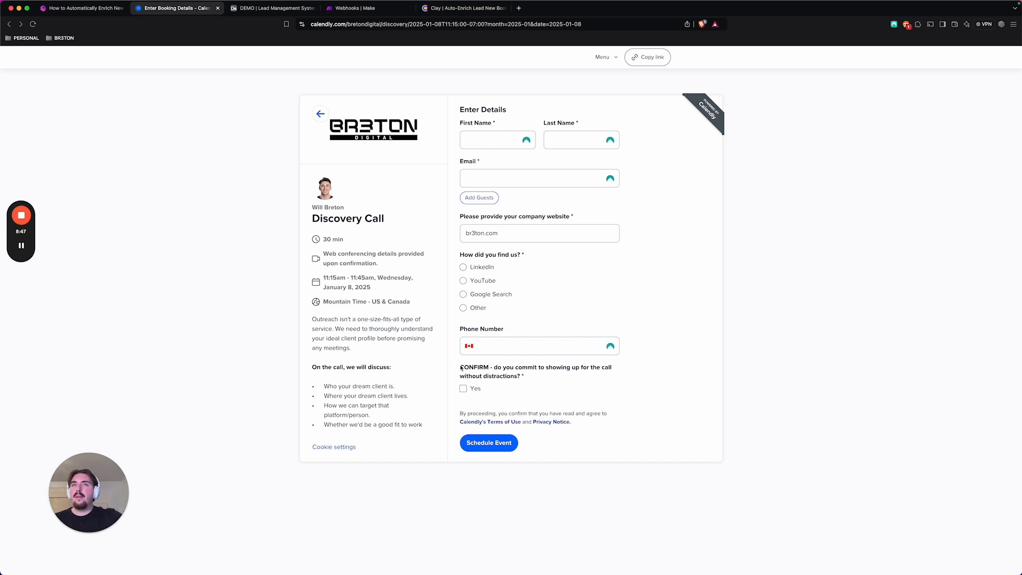
pyautogui.moveTo(461, 369); pyautogui.dragTo(524, 375)
pyautogui.click(526, 377)
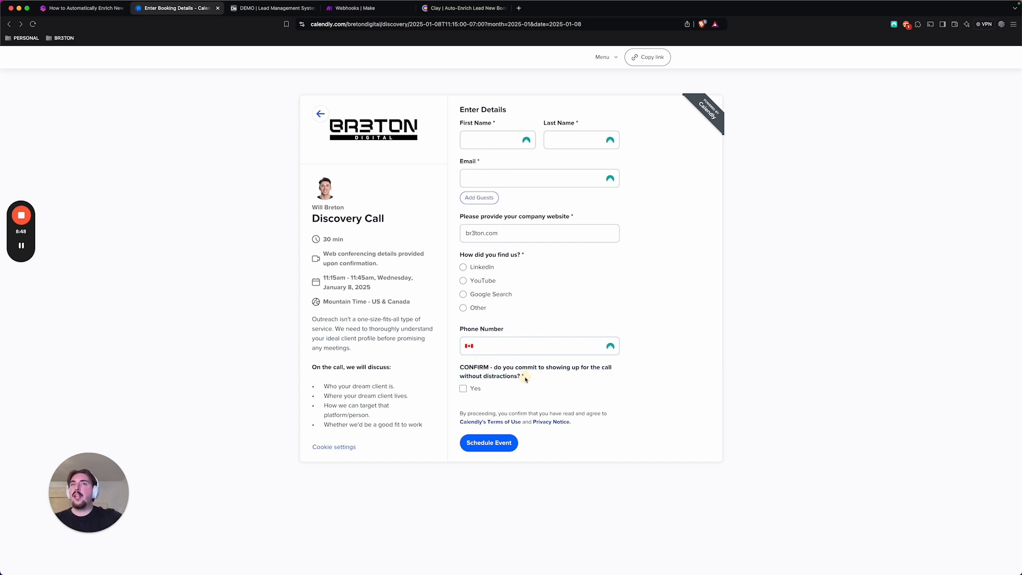
# Switch to the booked-call scenario in Make and inspect the webhook settings of the Calendly Watch Events trigger
pyautogui.click(354, 9)
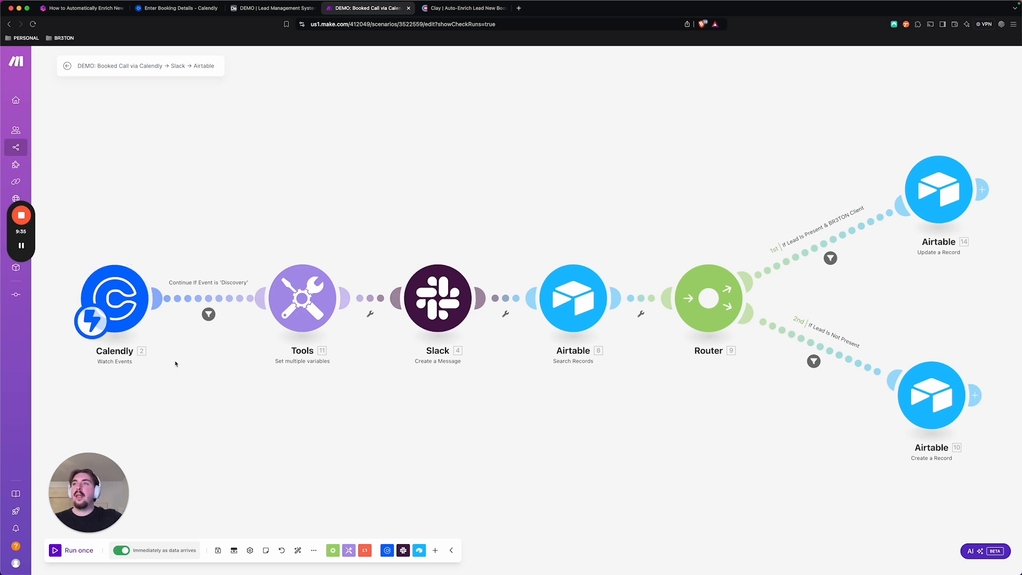
pyautogui.click(127, 286)
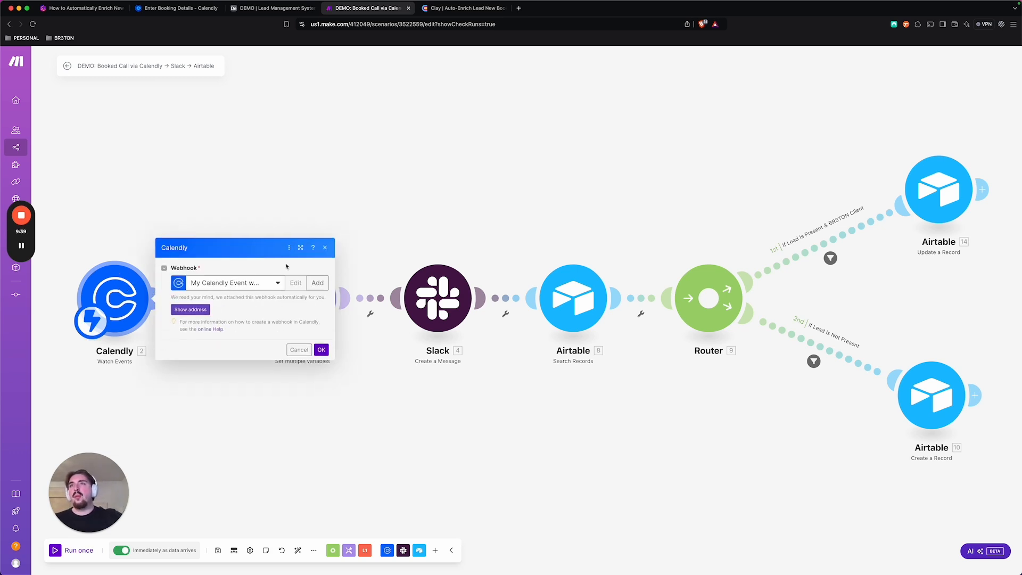
pyautogui.click(325, 248)
# Open the filter after the Calendly trigger and compare its condition with the event name on the Calendly booking page
pyautogui.click(208, 315)
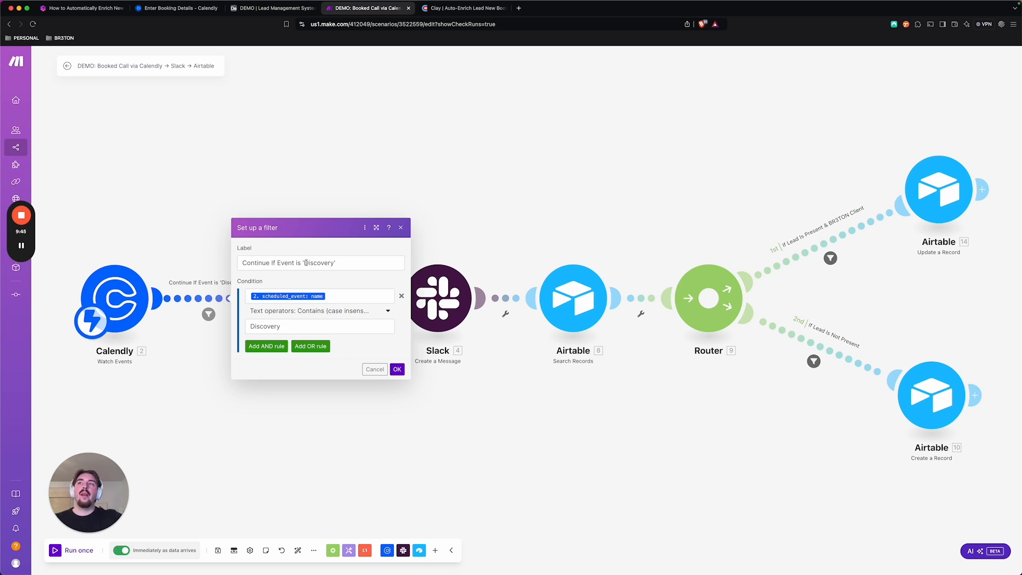
pyautogui.click(173, 8)
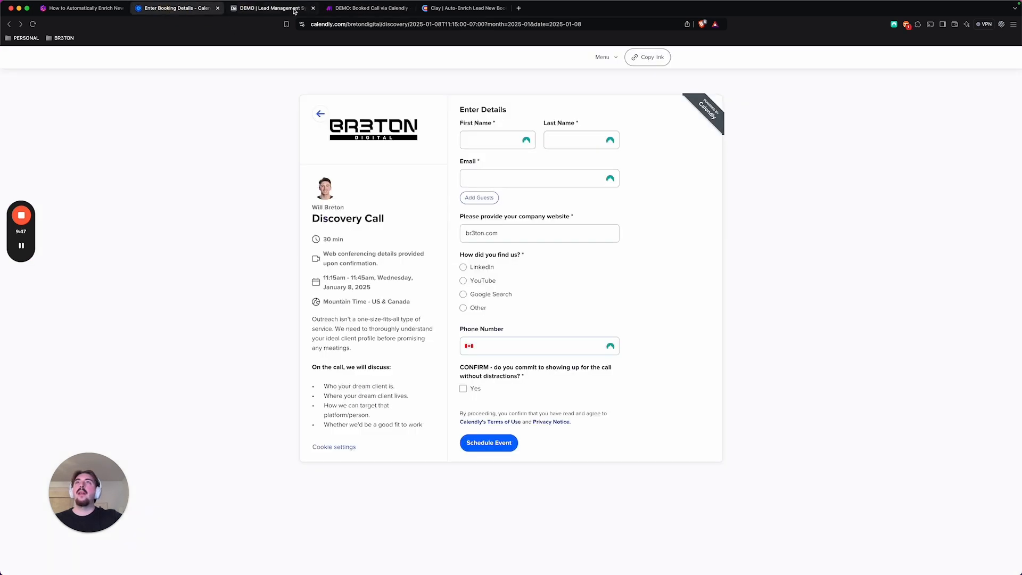
pyautogui.moveTo(312, 221); pyautogui.dragTo(394, 223)
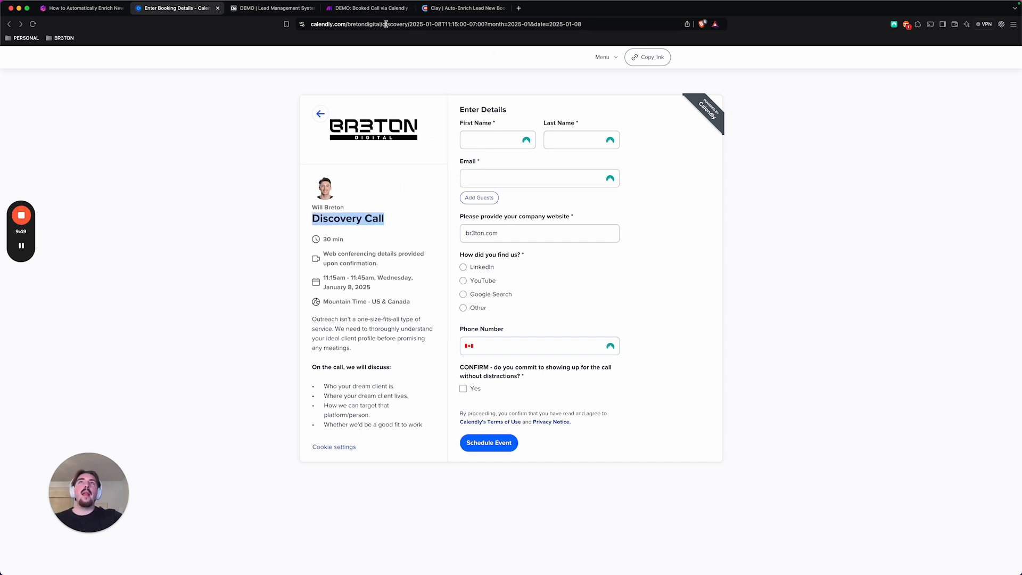
pyautogui.click(353, 8)
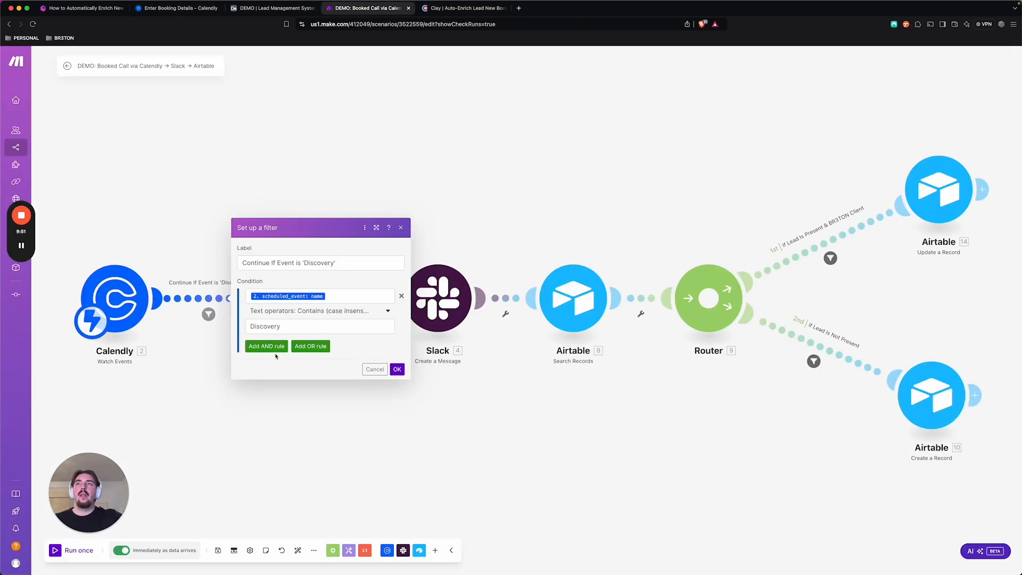
# Remove the third variable, "How Did You Find Us? Output", from the Tools Set multiple variables module and save it
pyautogui.click(400, 227)
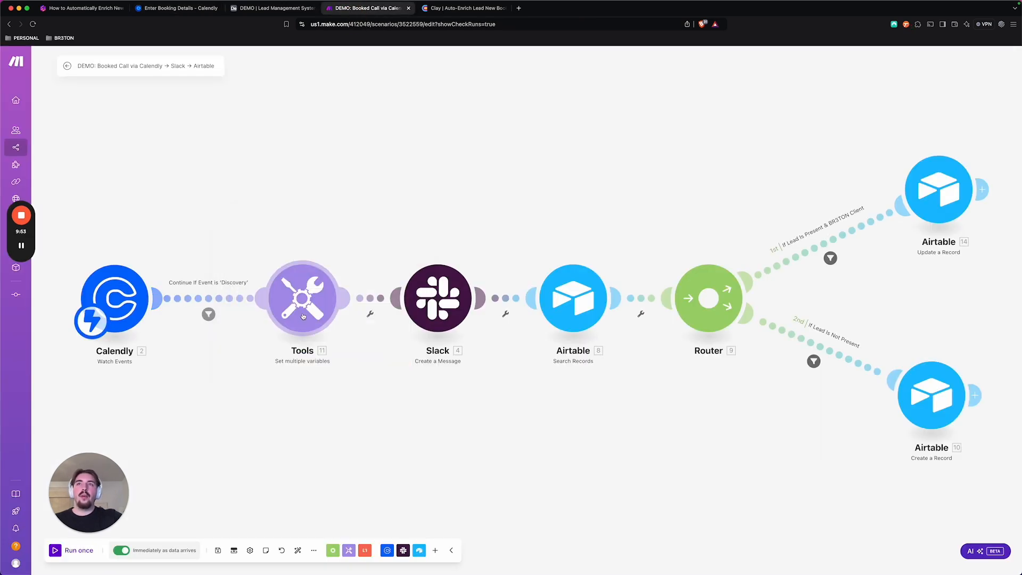
pyautogui.click(304, 315)
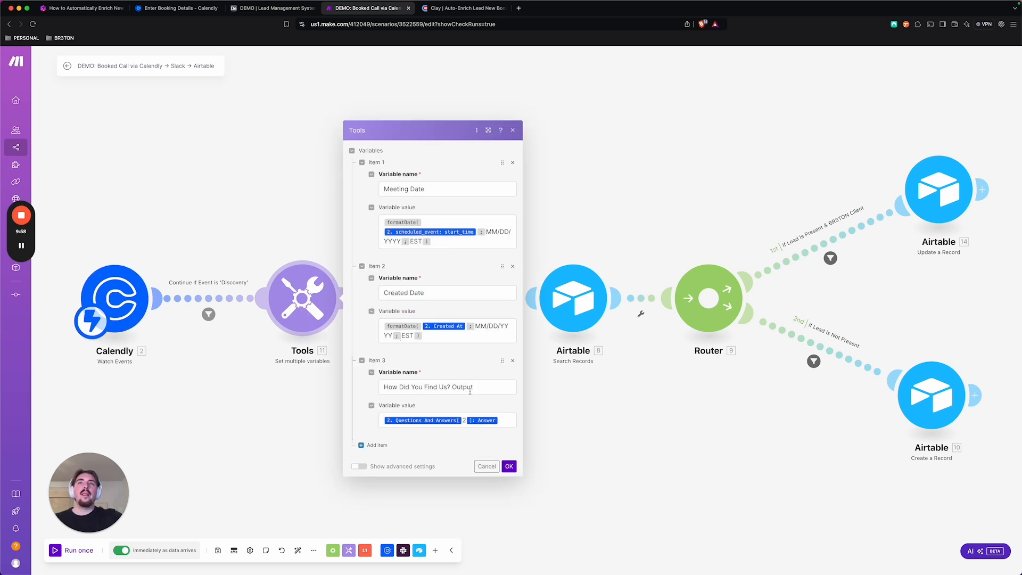
pyautogui.click(512, 360)
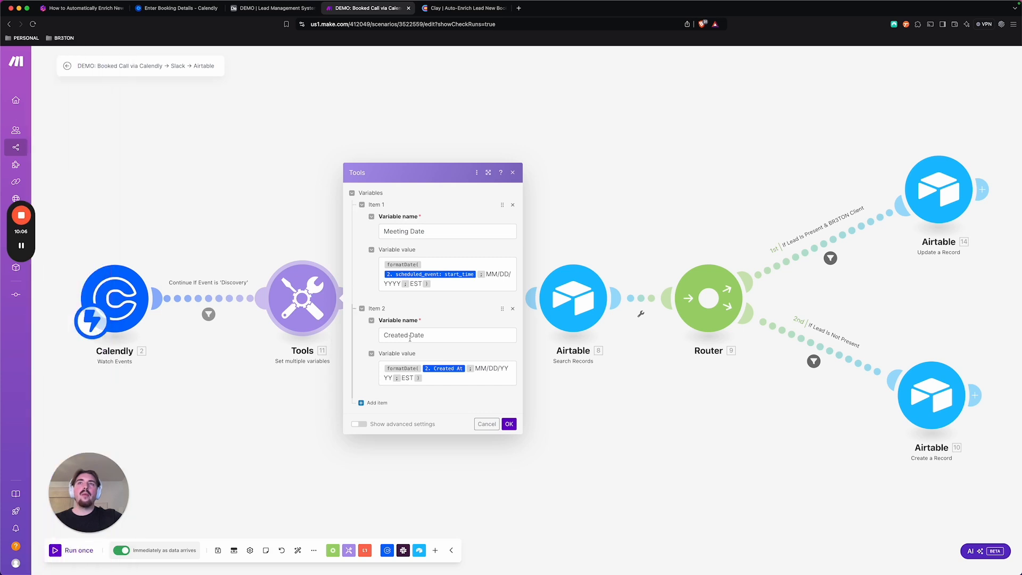
pyautogui.click(502, 425)
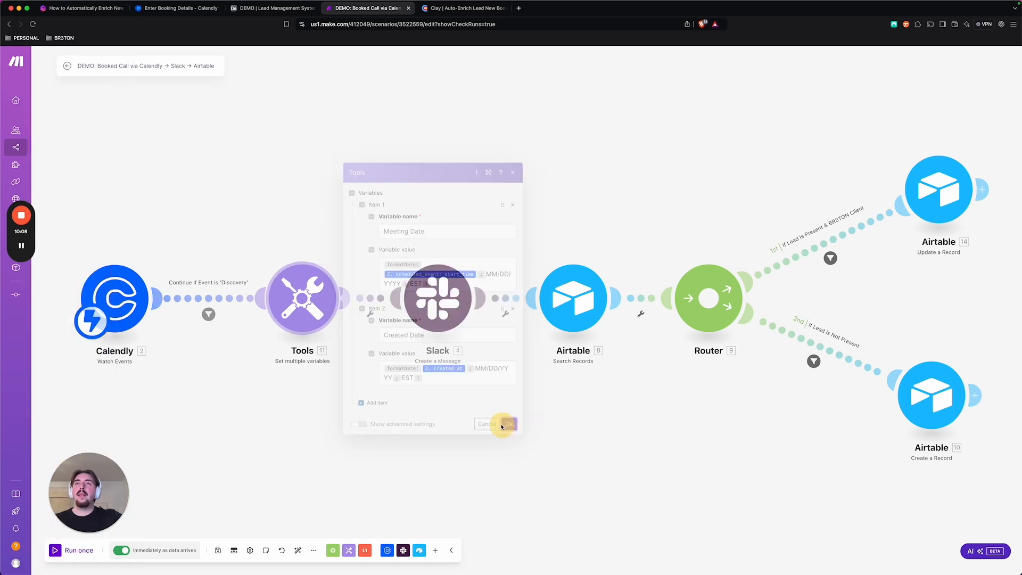
# Review the Slack module's channel and message text, and examine the email and Smartlead Client ID formula in the Airtable Search Records module
pyautogui.click(446, 309)
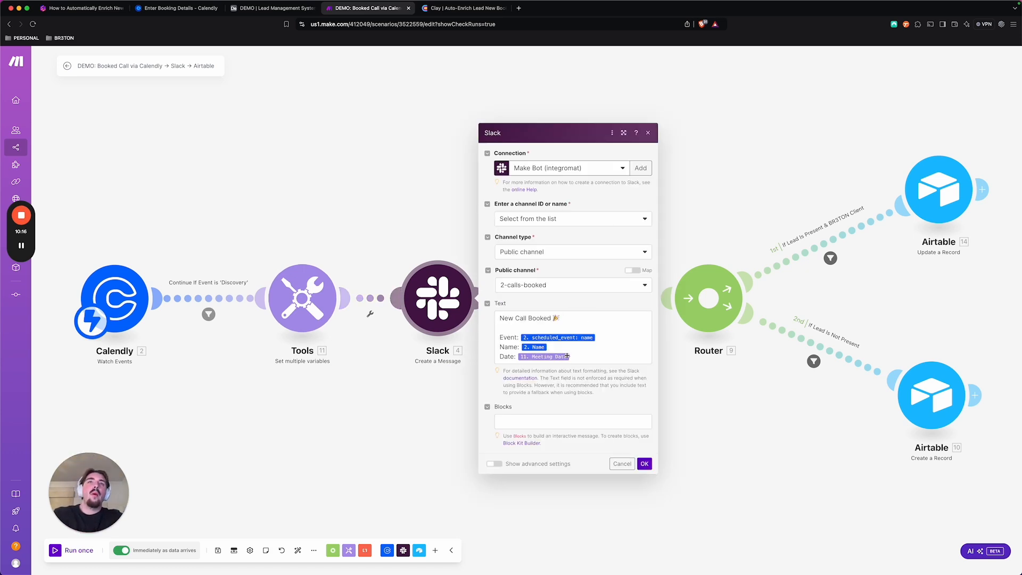
pyautogui.click(647, 133)
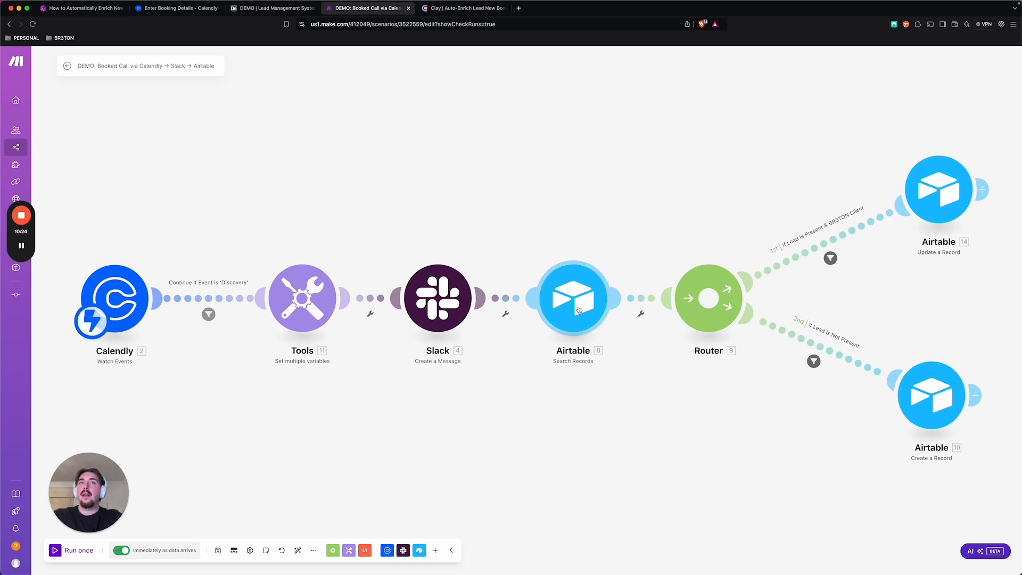
pyautogui.click(579, 309)
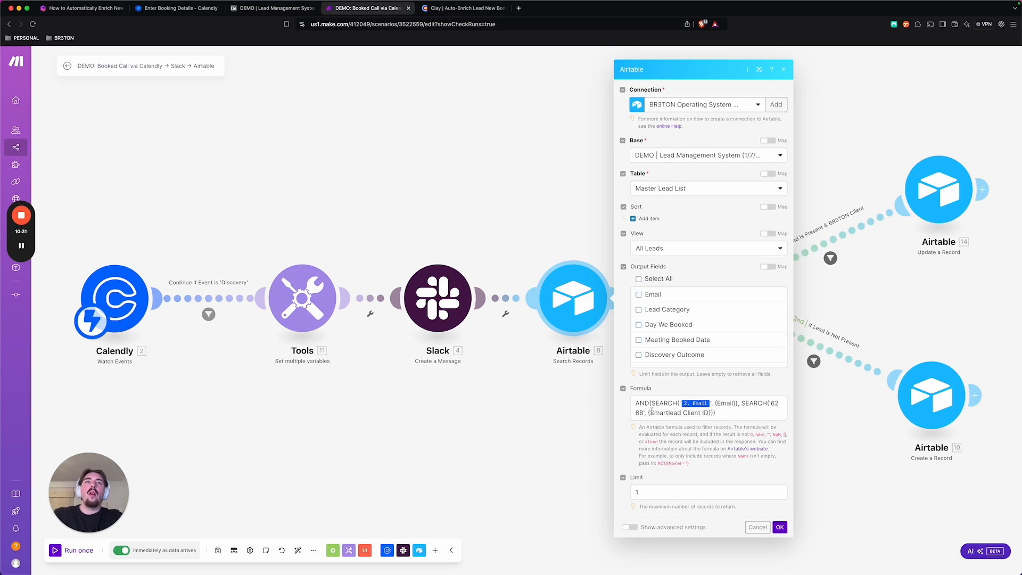
pyautogui.click(633, 402)
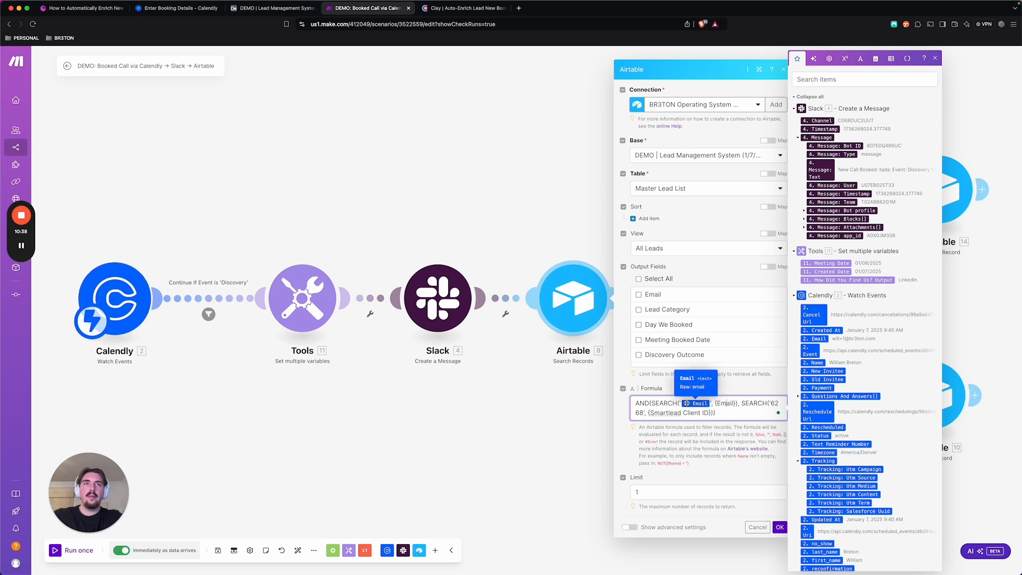
pyautogui.doubleClick(742, 404)
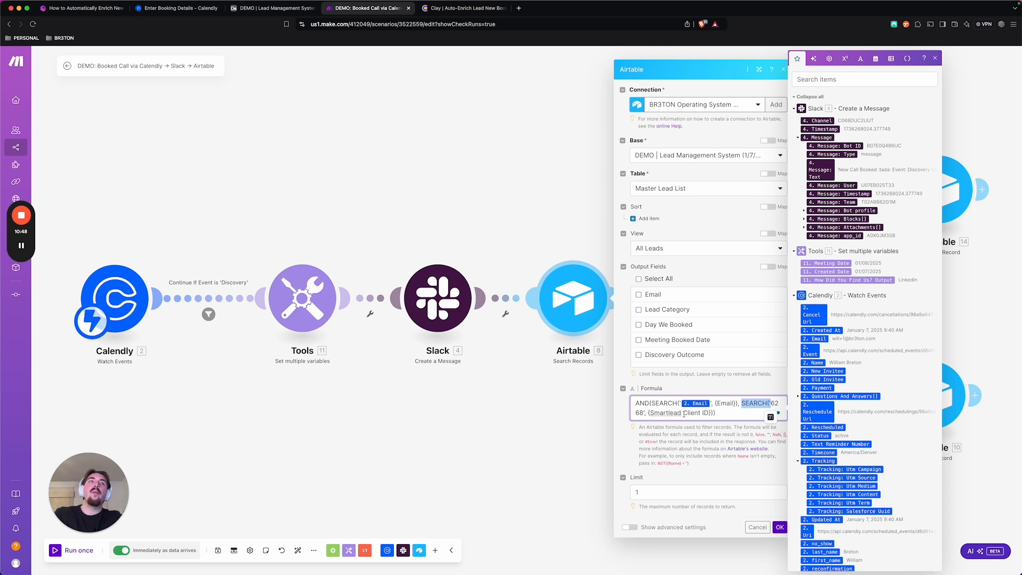
pyautogui.click(704, 429)
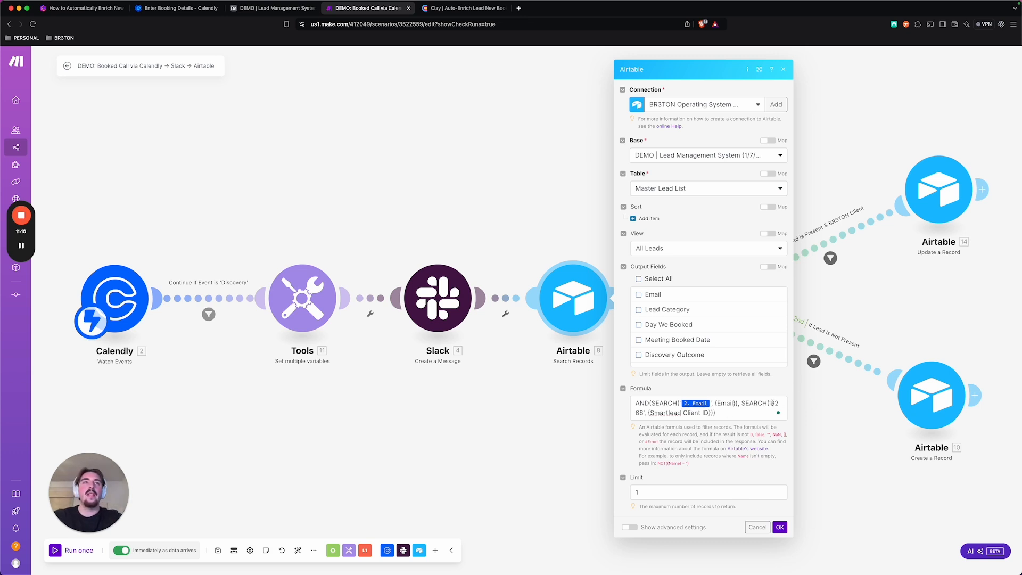
pyautogui.click(780, 526)
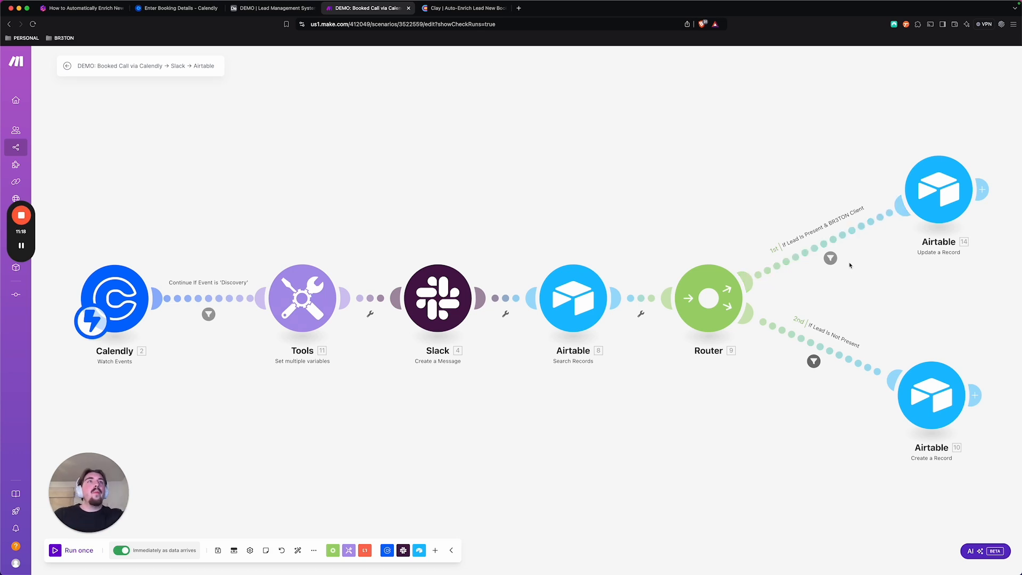
# Inspect the conditions of the router's two filters, If Lead Is Present & BR3TON Client and If Lead Is Not Present
pyautogui.click(809, 250)
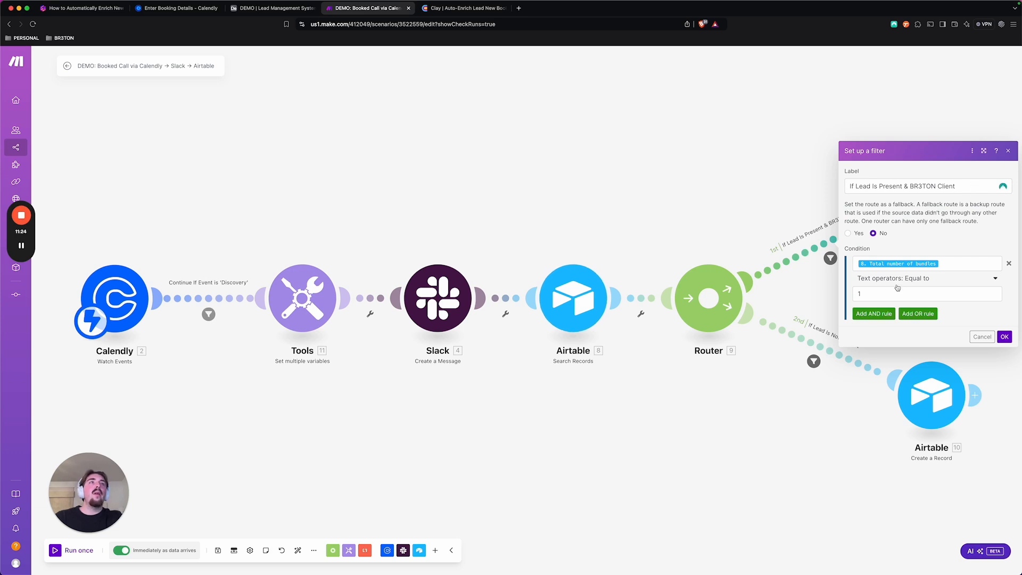
pyautogui.click(876, 267)
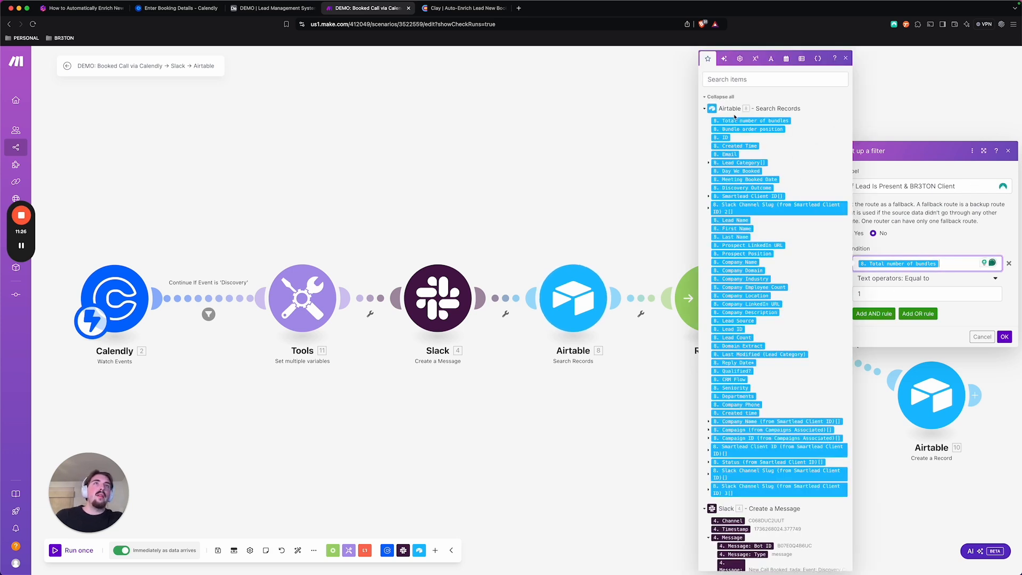
pyautogui.click(863, 285)
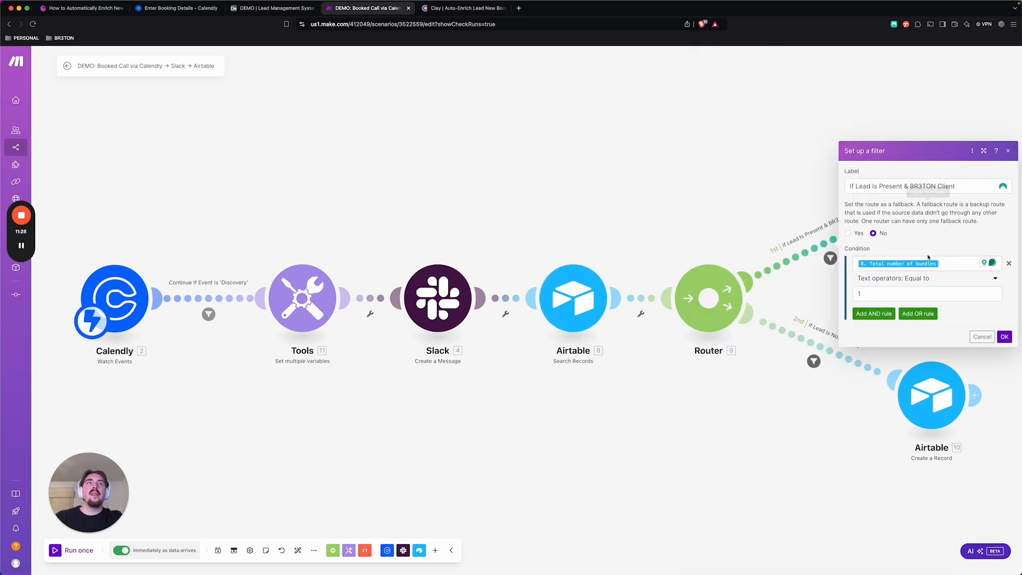
pyautogui.click(1008, 151)
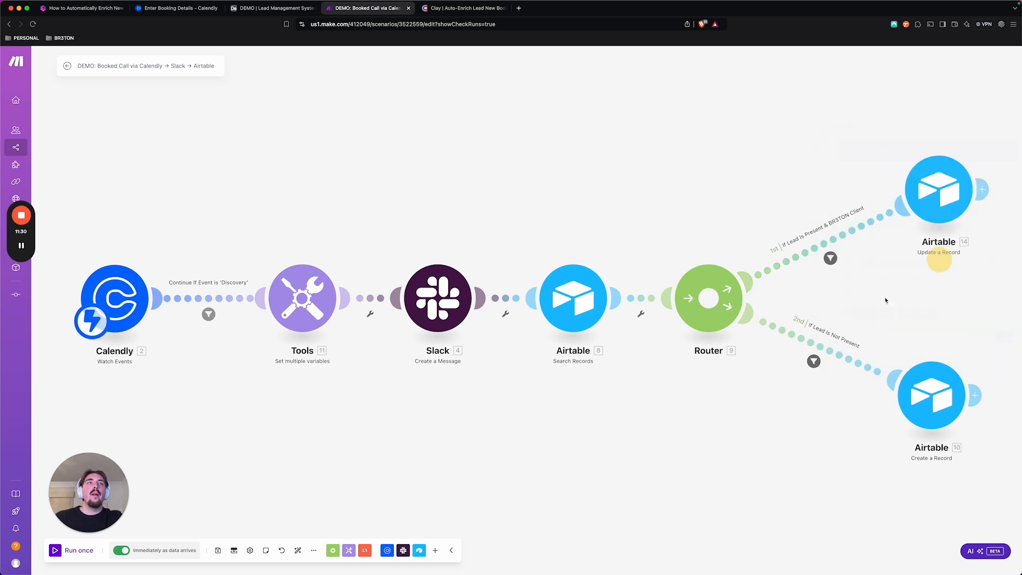
pyautogui.click(813, 360)
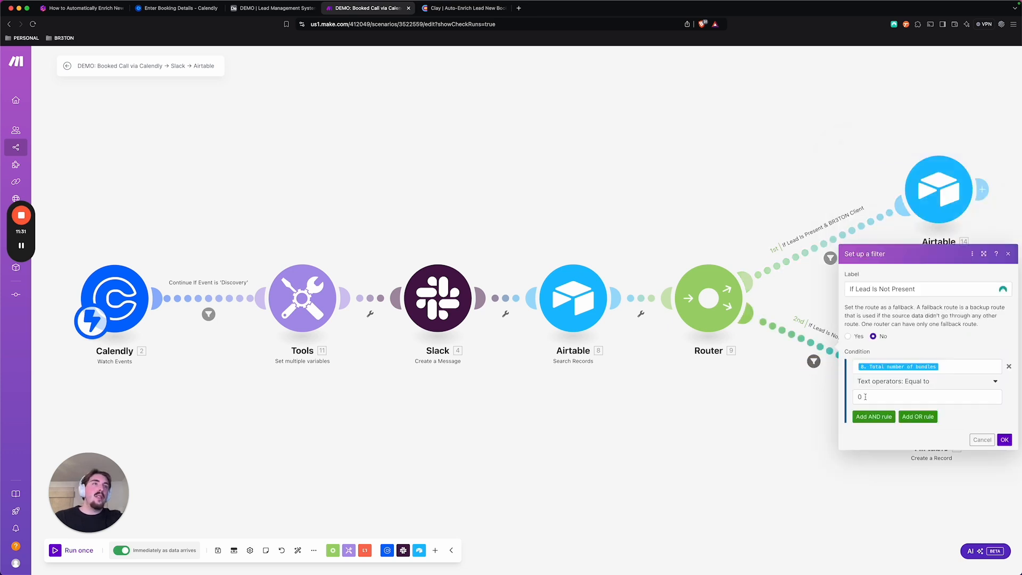
pyautogui.click(1007, 254)
# Examine the field mappings of the Airtable Create a Record module, from Email and Lead Category through Company Domain, Lead Source and CRM Flow
pyautogui.click(919, 405)
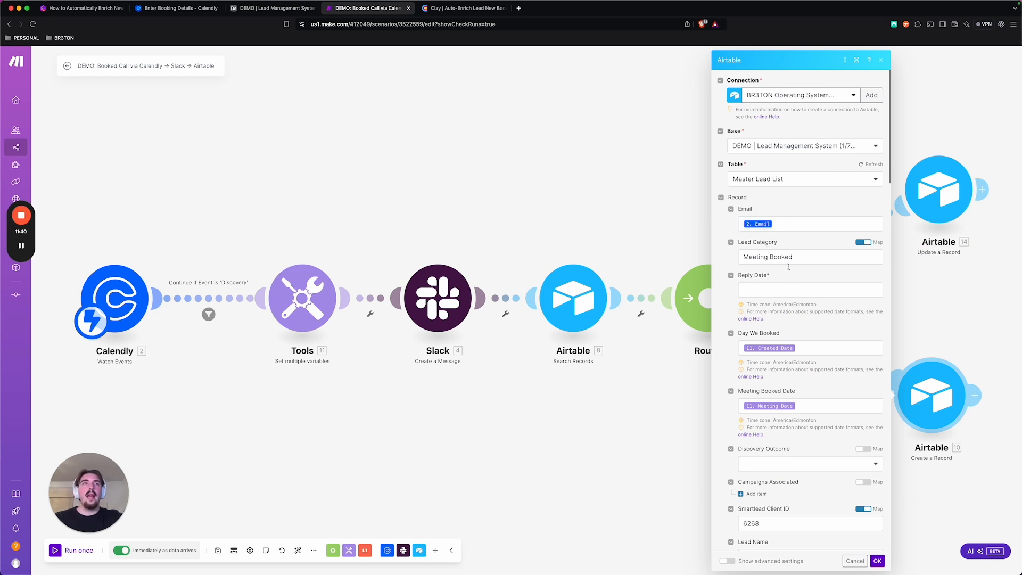
pyautogui.scroll(-3, 788, 267)
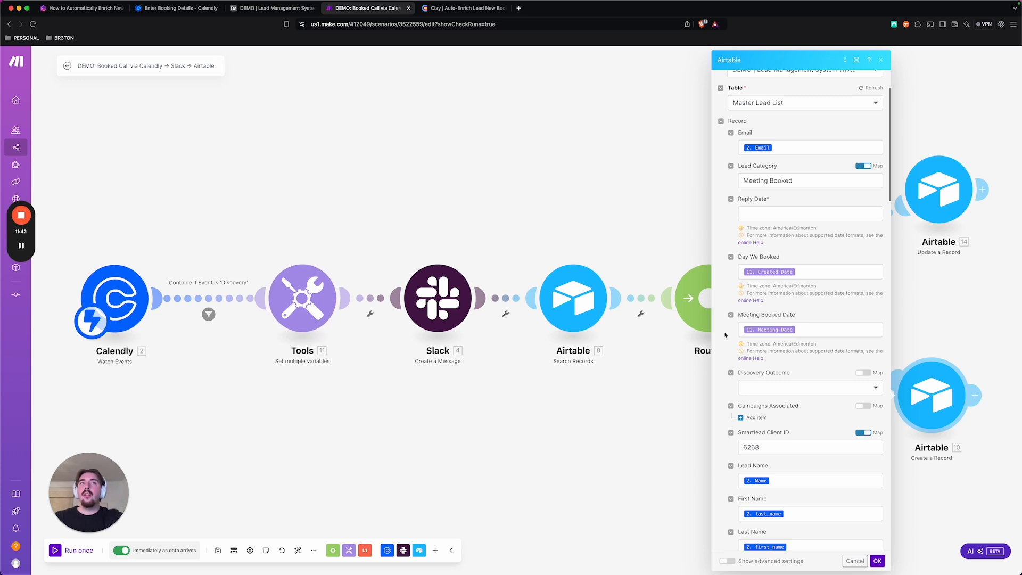
pyautogui.scroll(-7, 770, 265)
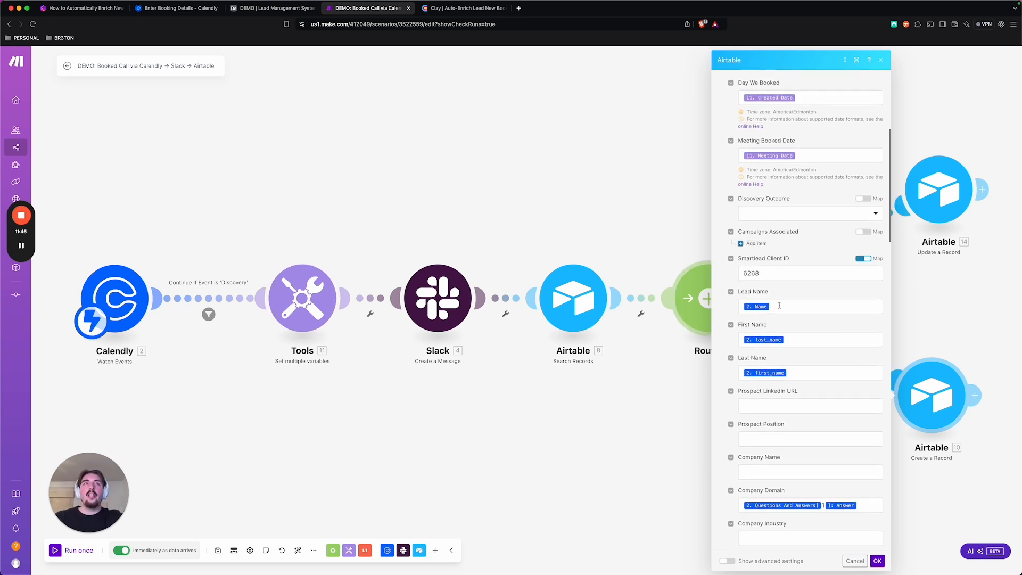
pyautogui.scroll(-3, 779, 305)
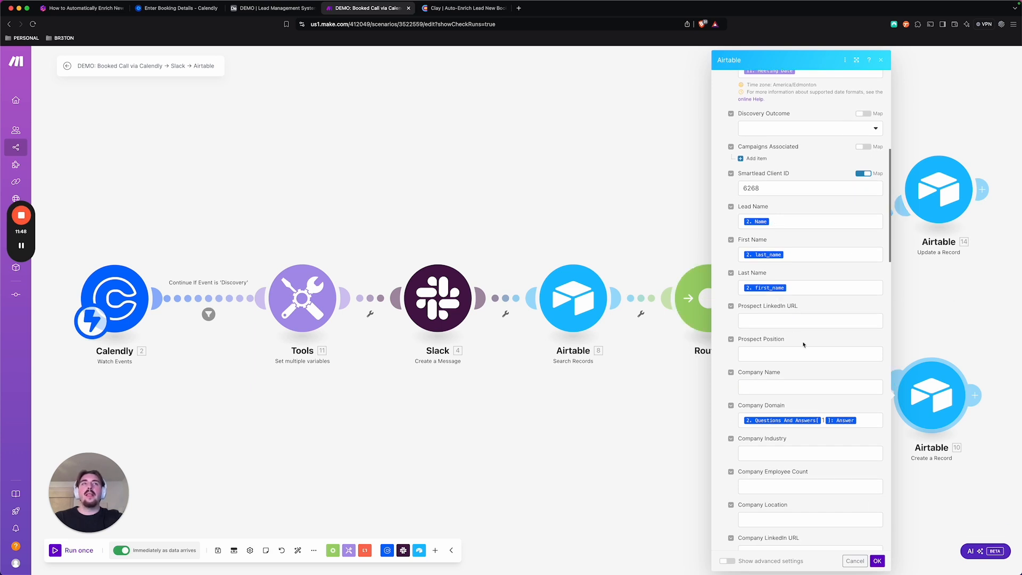
pyautogui.scroll(-6, 803, 344)
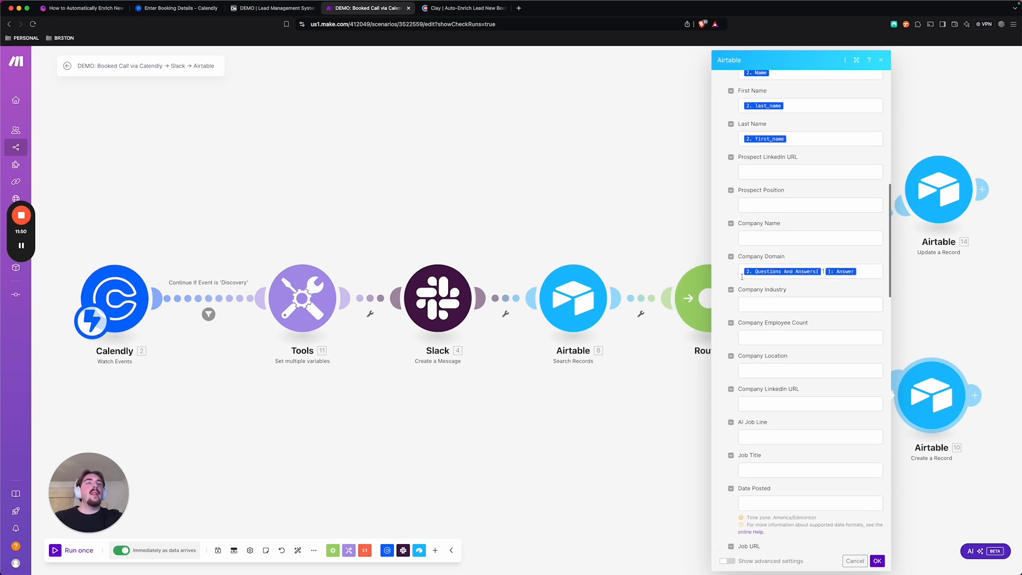
pyautogui.scroll(-10, 756, 282)
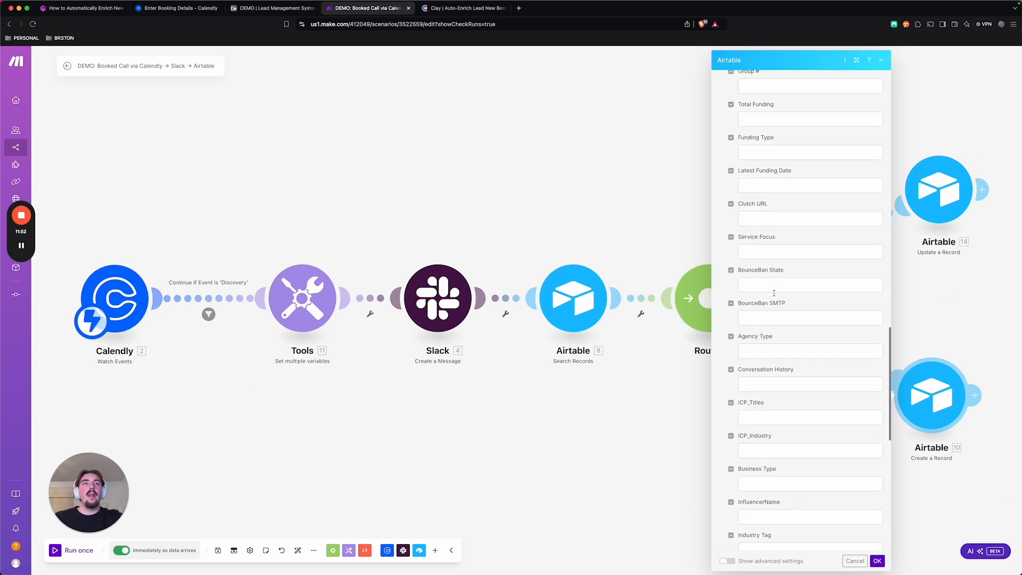
pyautogui.scroll(-10, 774, 292)
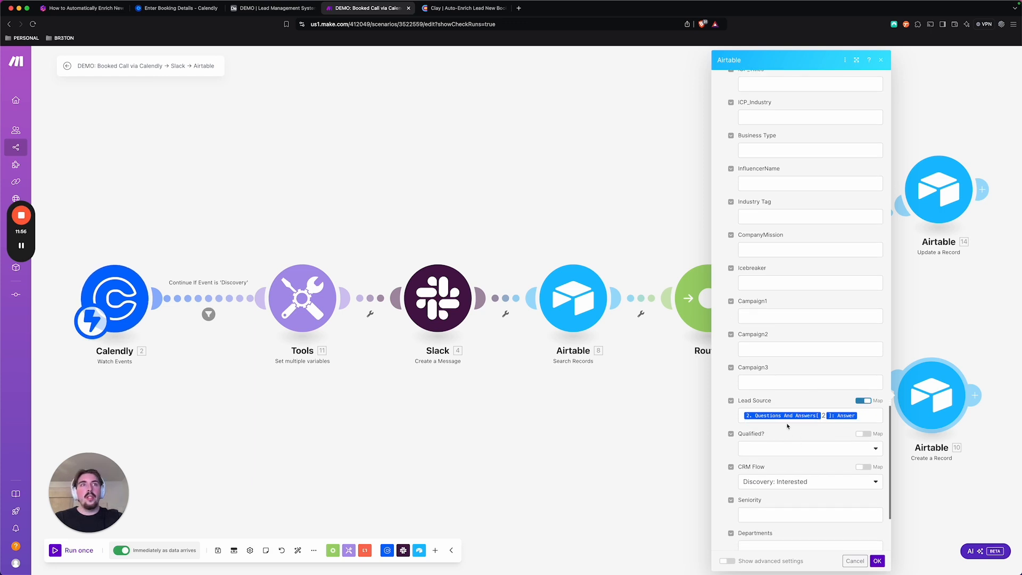
pyautogui.scroll(-5, 788, 426)
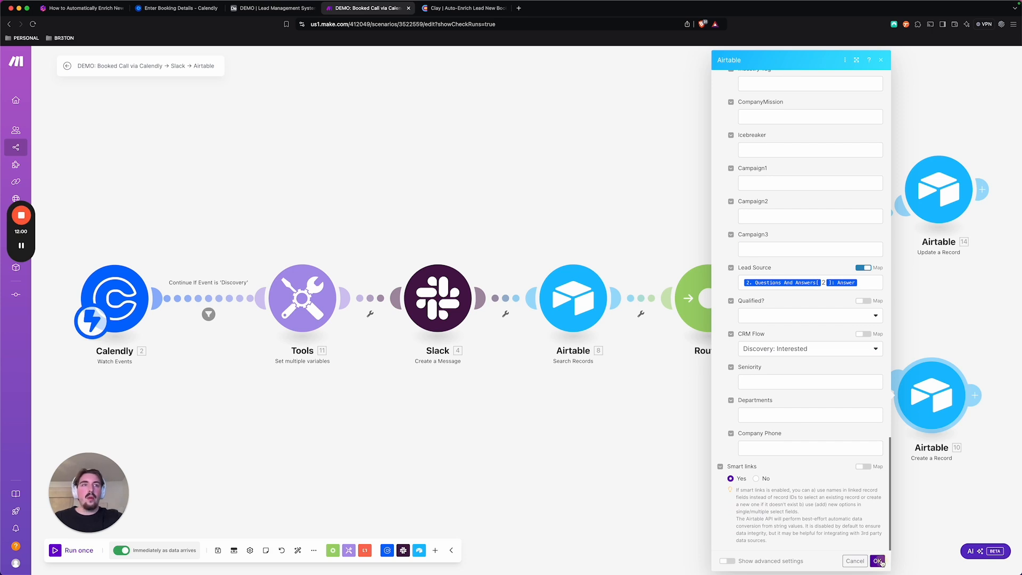
pyautogui.click(877, 561)
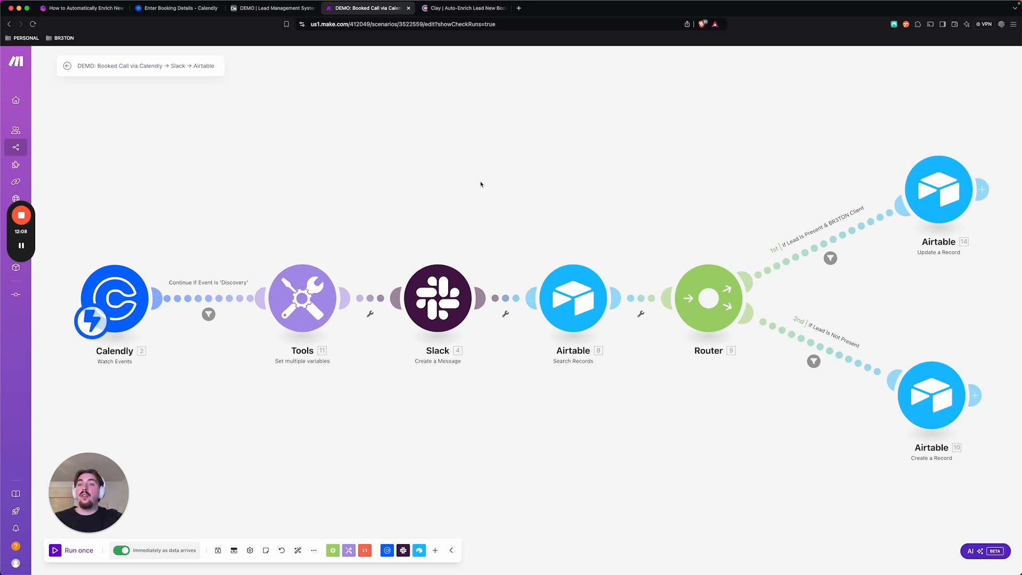
# Switch to the Airtable lead management base and inspect the trigger conditions of the Auto-Enrich Lead New Booked Calls automation
pyautogui.click(254, 8)
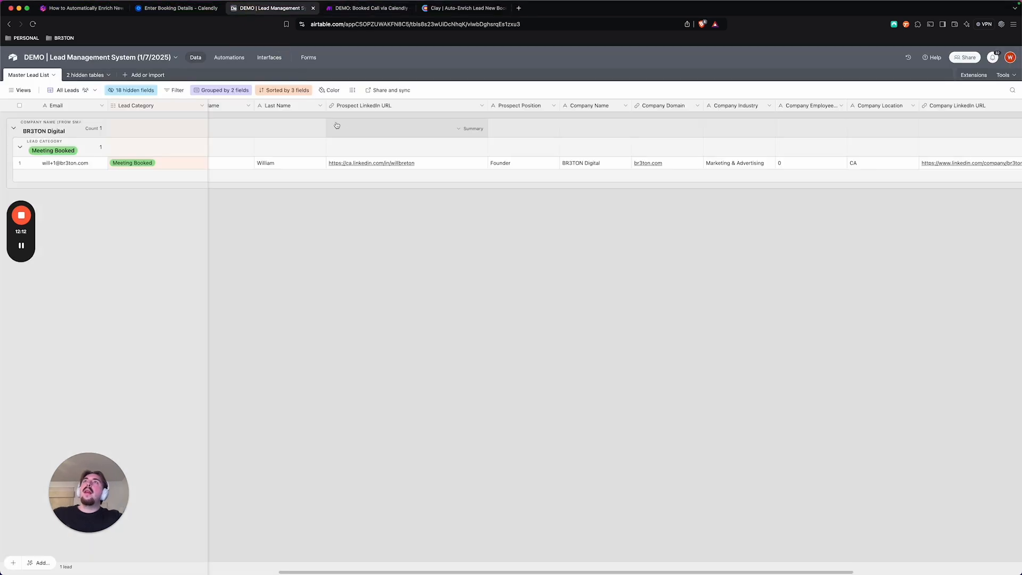
pyautogui.hscroll(-5, 364, 145)
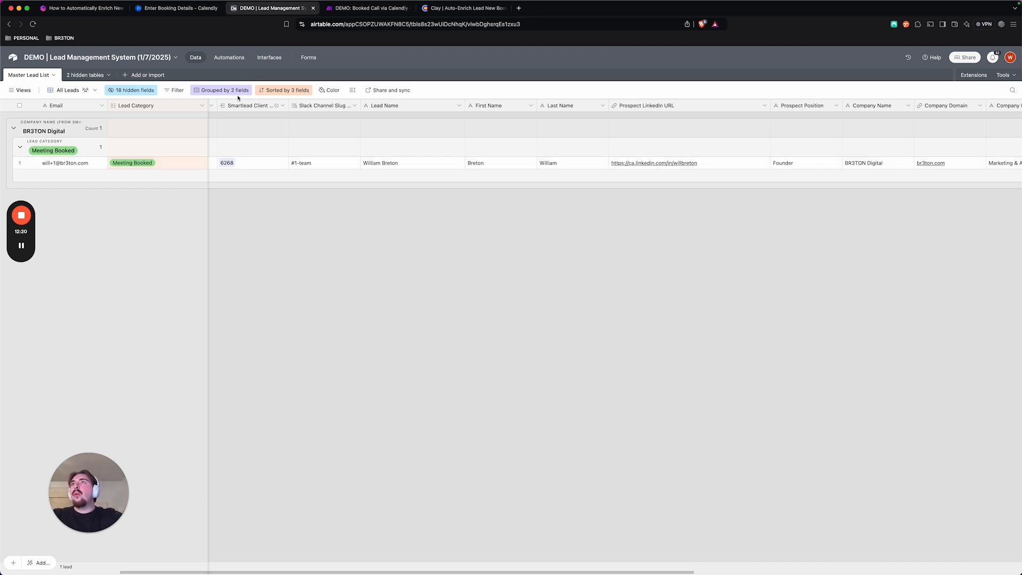
pyautogui.click(226, 61)
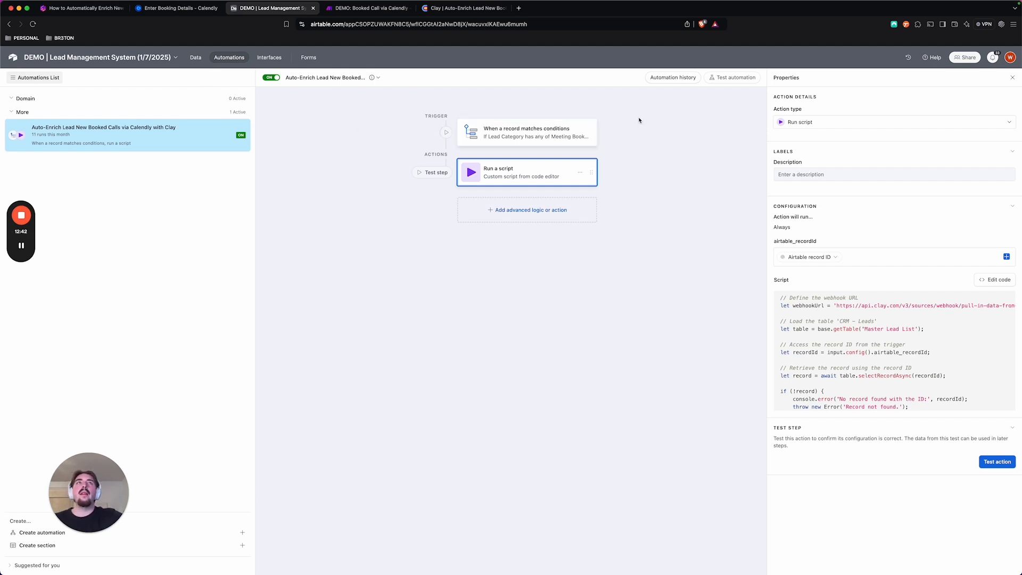
pyautogui.click(510, 140)
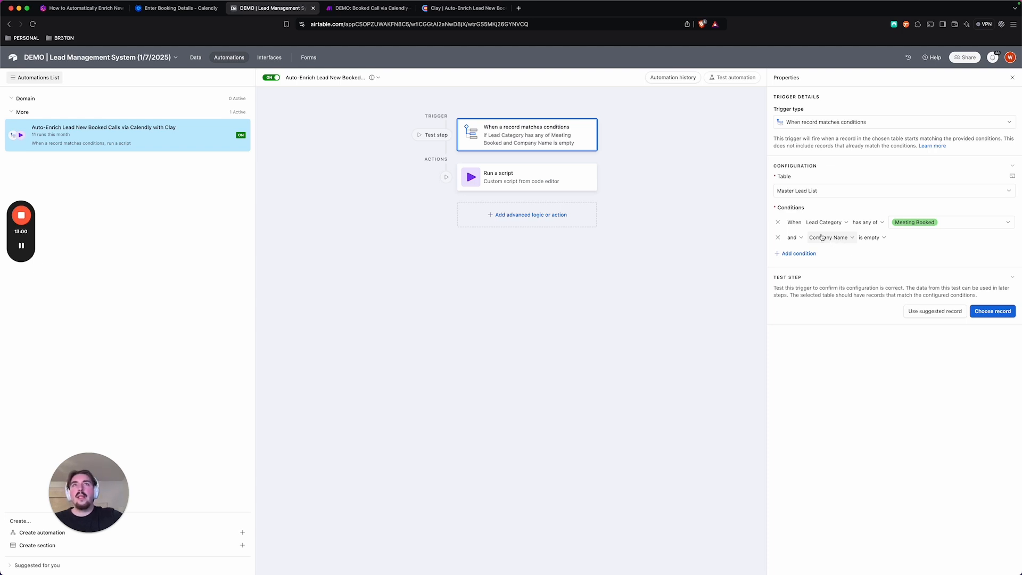
# Open the code of the automation's Run a script action and review how it sends the record to the Clay webhook
pyautogui.click(519, 180)
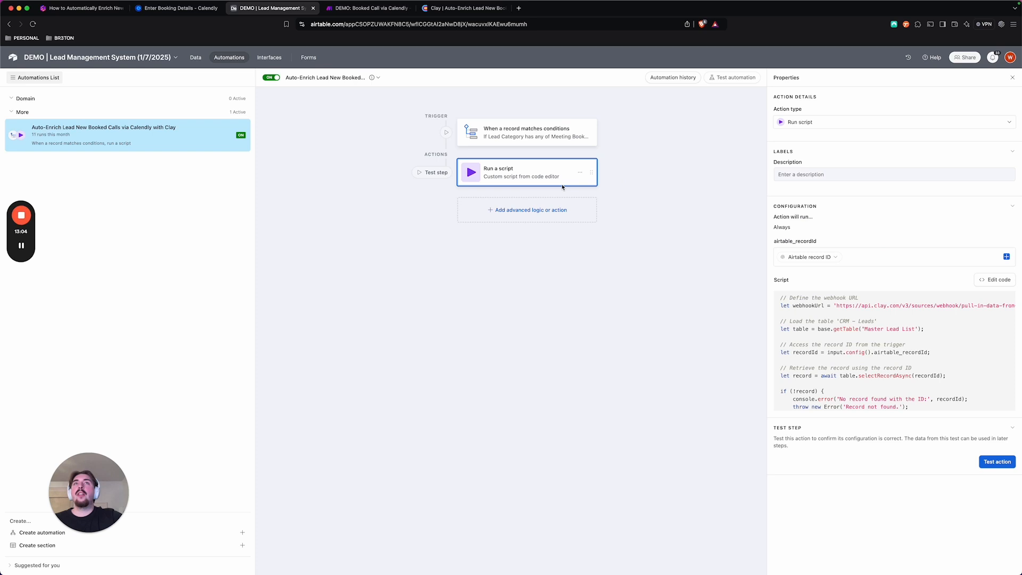
pyautogui.click(993, 280)
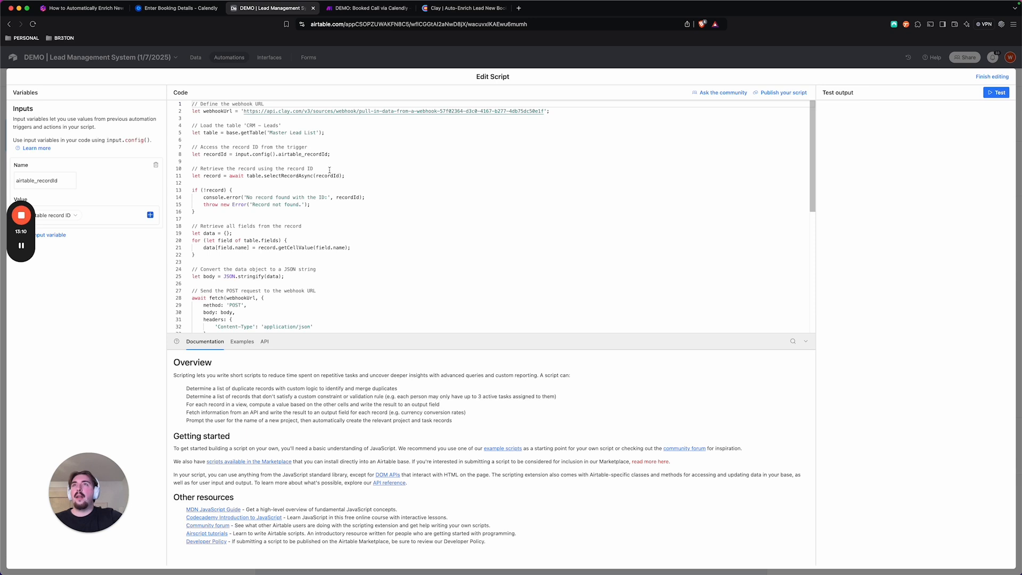
pyautogui.scroll(-10, 320, 192)
pyautogui.scroll(10, 308, 221)
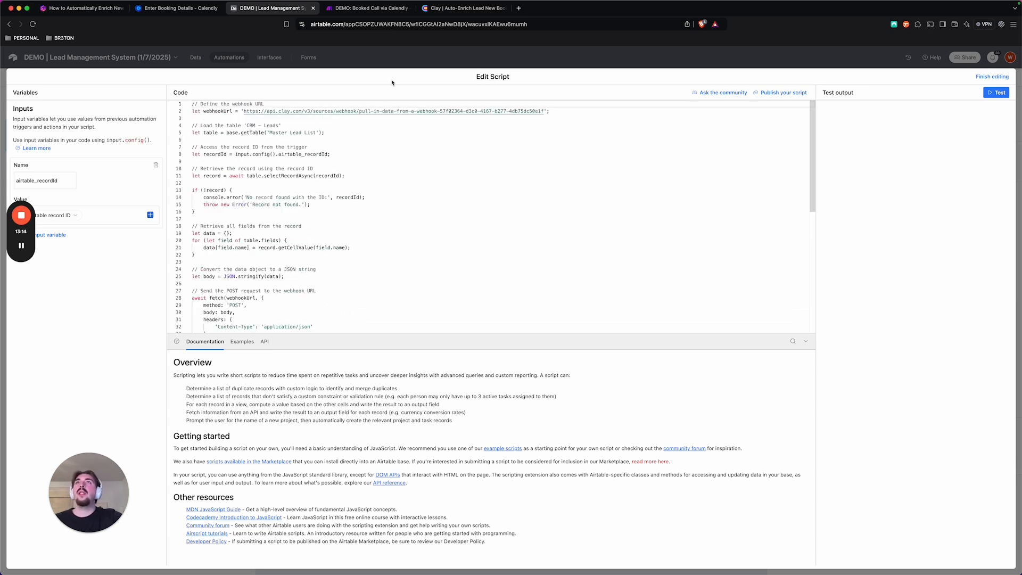
# Switch to the Auto-Enrich Lead New Booked Calls table in Clay and open the Webhook column's source settings showing its URL
pyautogui.click(445, 10)
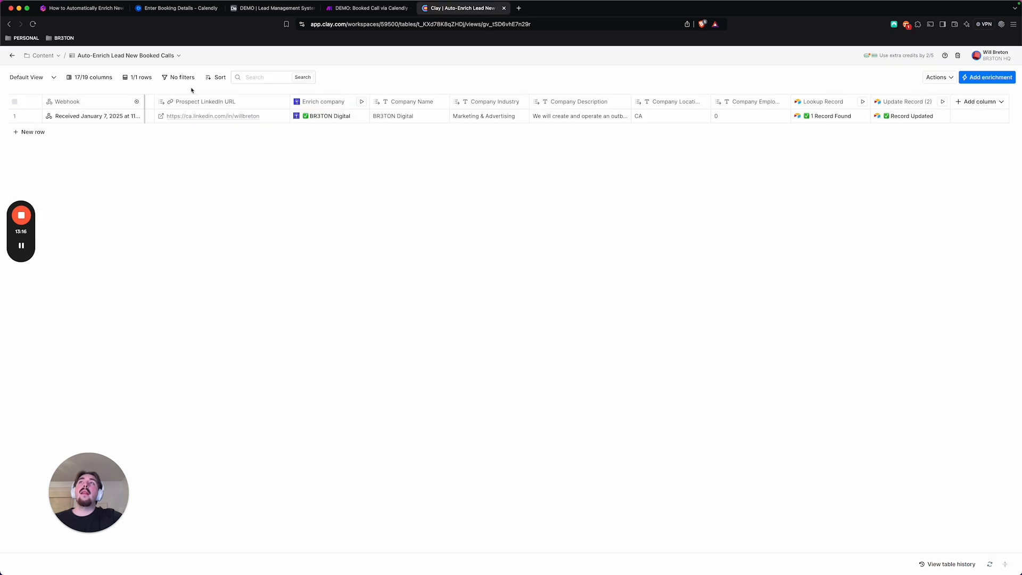
pyautogui.hscroll(-10, 251, 139)
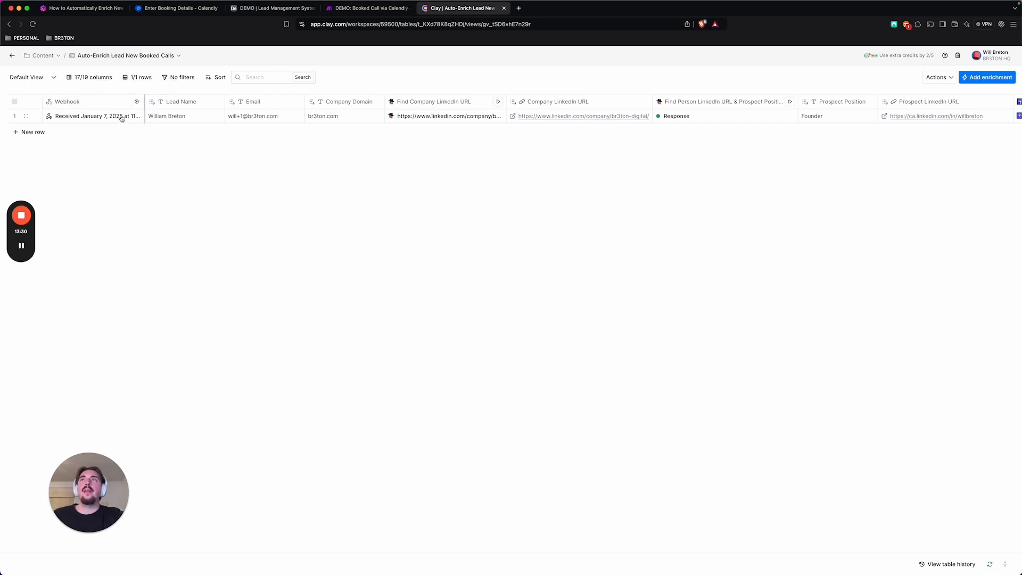
pyautogui.click(136, 102)
pyautogui.click(136, 102)
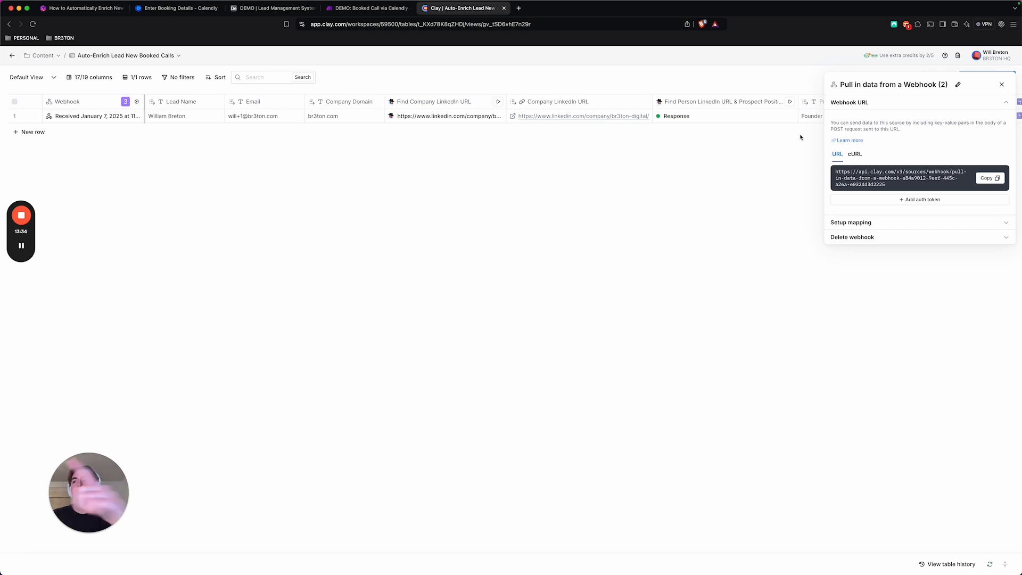
# Close the webhook source settings and inspect the lead fields received in the first row's Webhook cell
pyautogui.click(1002, 84)
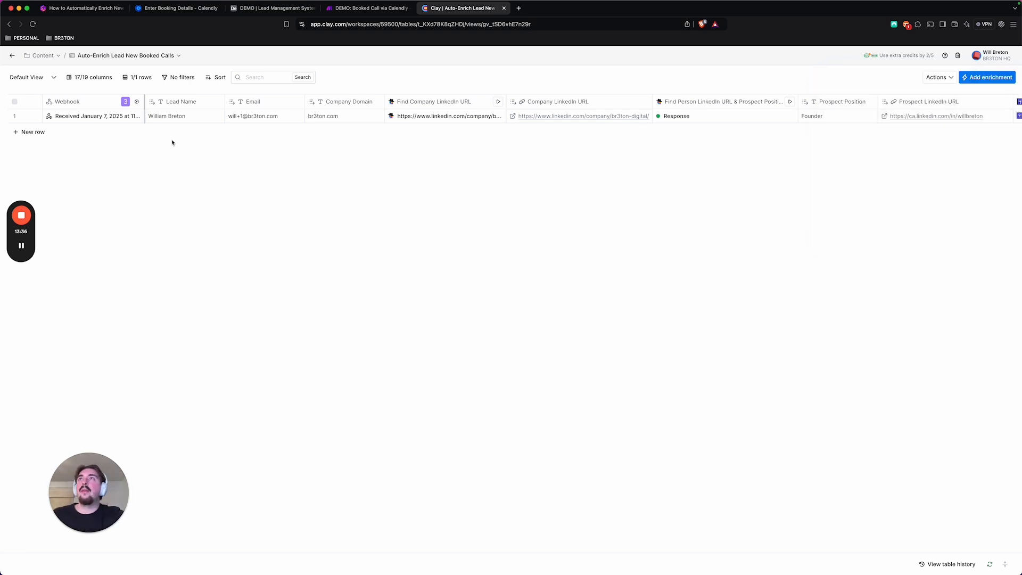
pyautogui.click(107, 116)
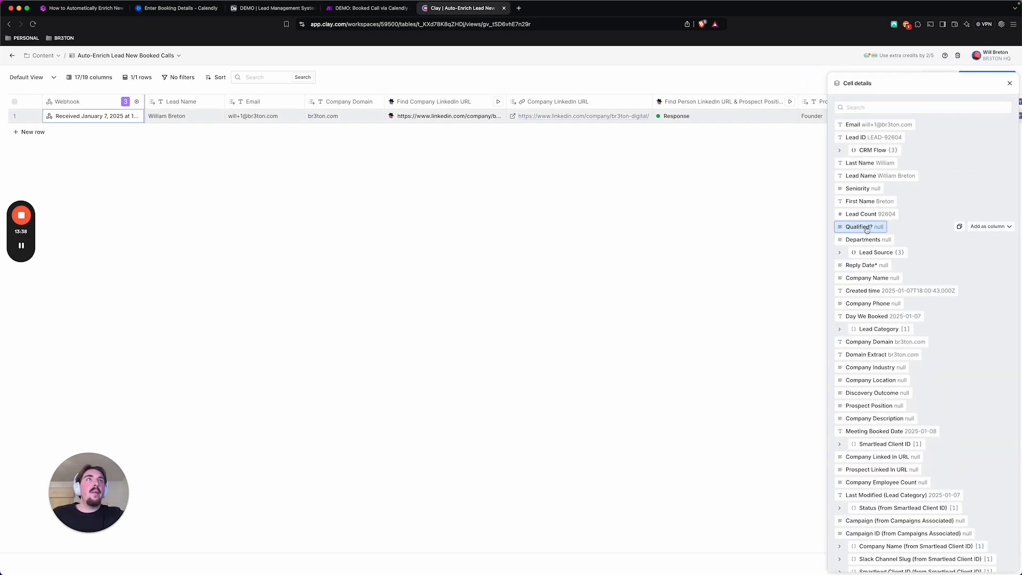
pyautogui.scroll(-1, 991, 228)
pyautogui.scroll(1, 991, 228)
pyautogui.click(1009, 83)
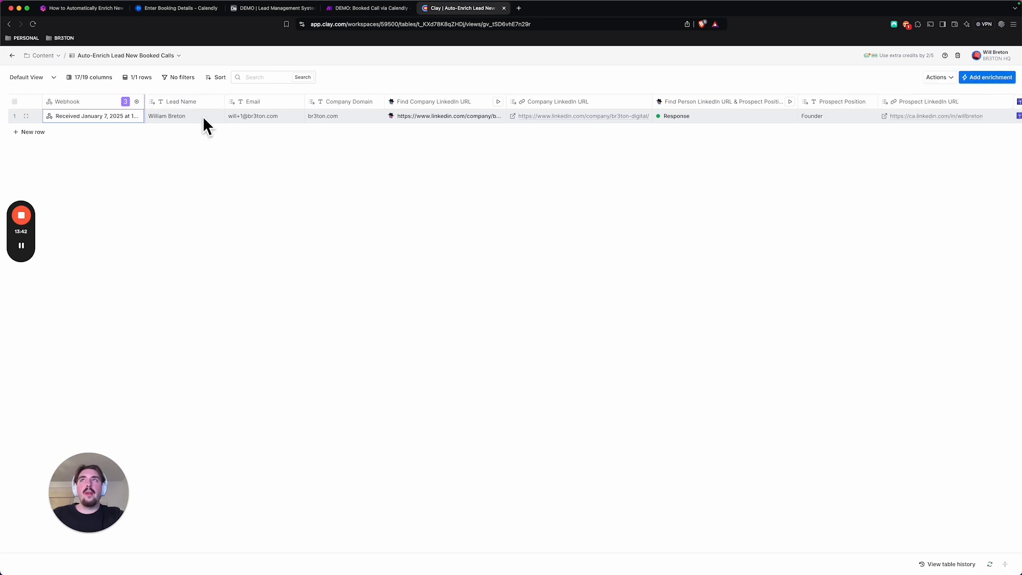
# Open the Find Company LinkedIn URL column's settings and review its Claygent mission prompt, including the required linkedin.com/company pattern
pyautogui.click(420, 103)
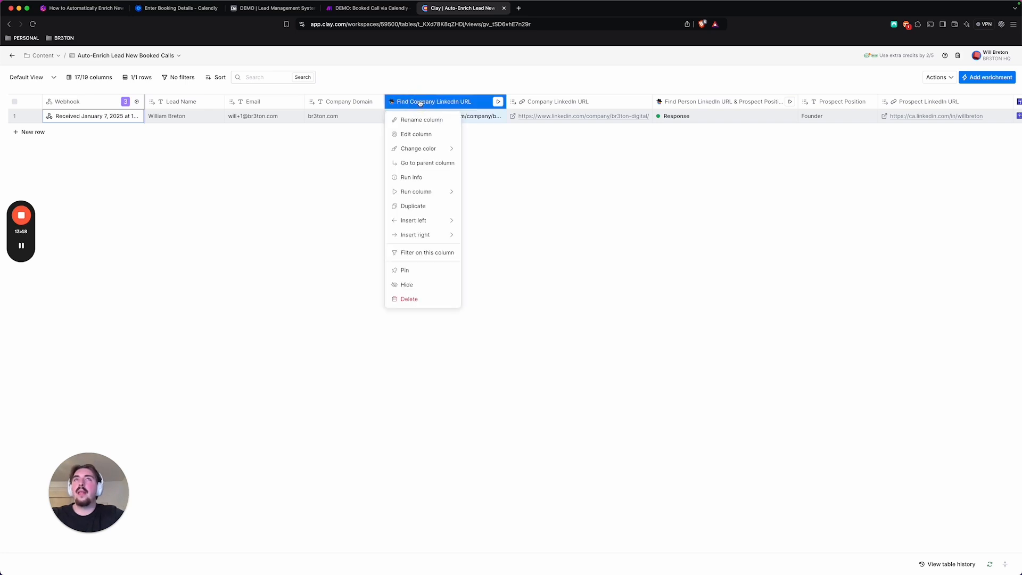
pyautogui.click(423, 133)
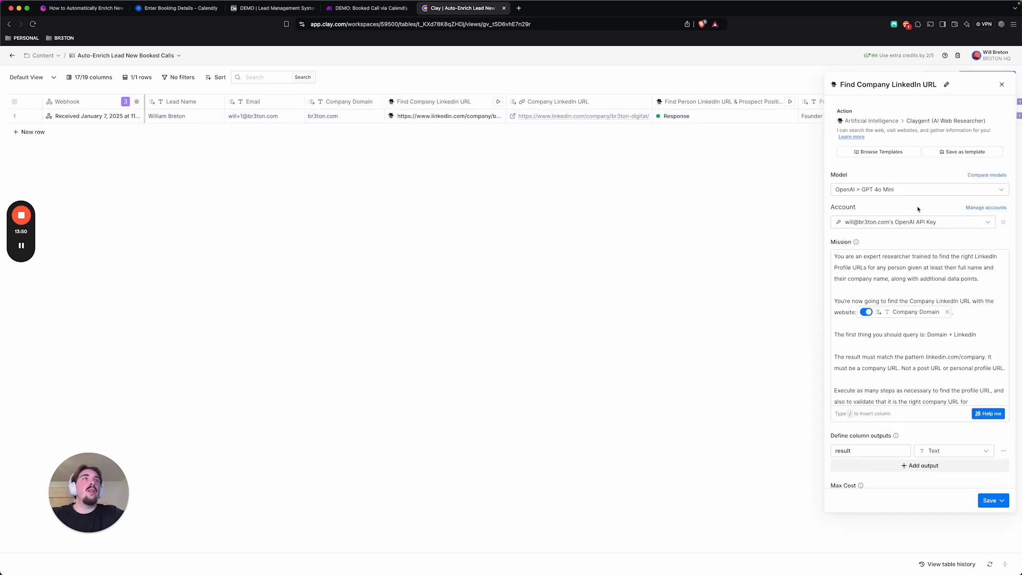
pyautogui.scroll(-3, 961, 211)
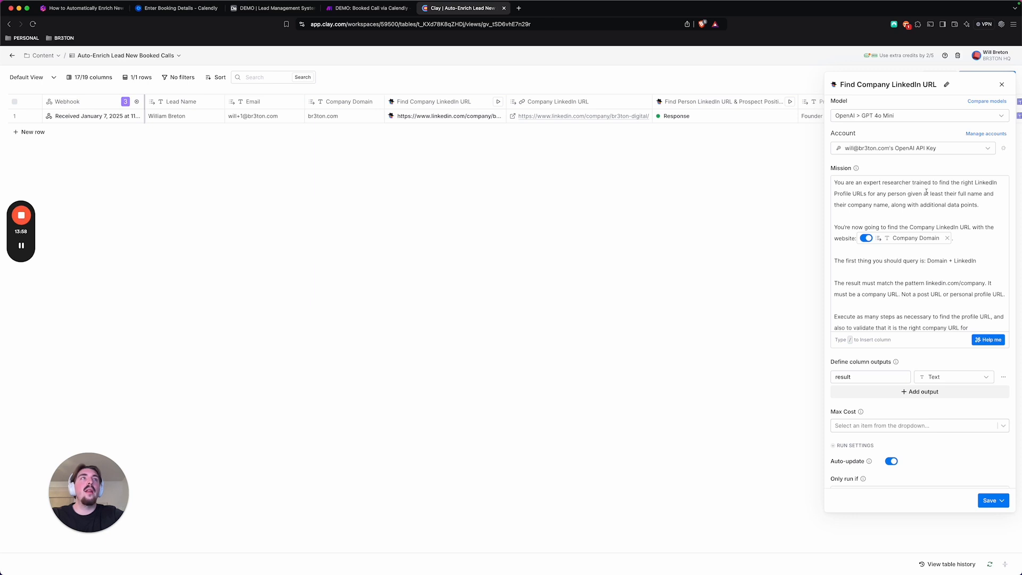
pyautogui.click(964, 194)
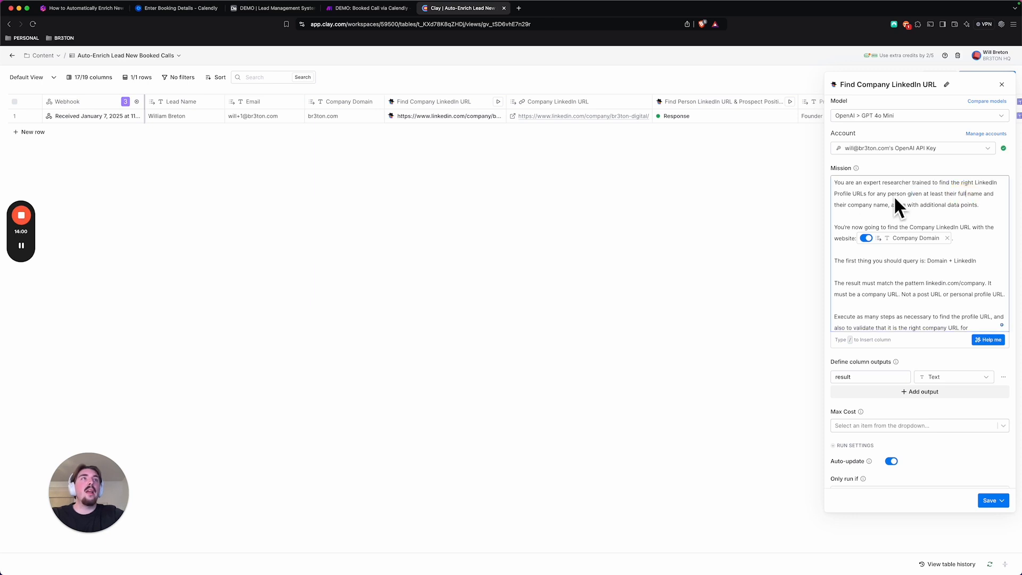
pyautogui.scroll(-2, 891, 213)
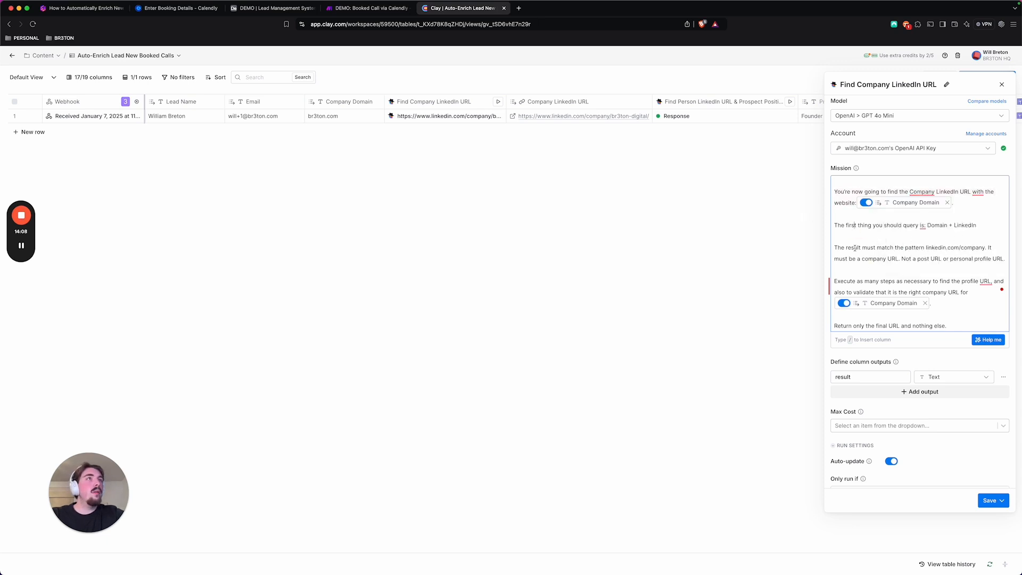
pyautogui.moveTo(931, 248); pyautogui.dragTo(959, 248)
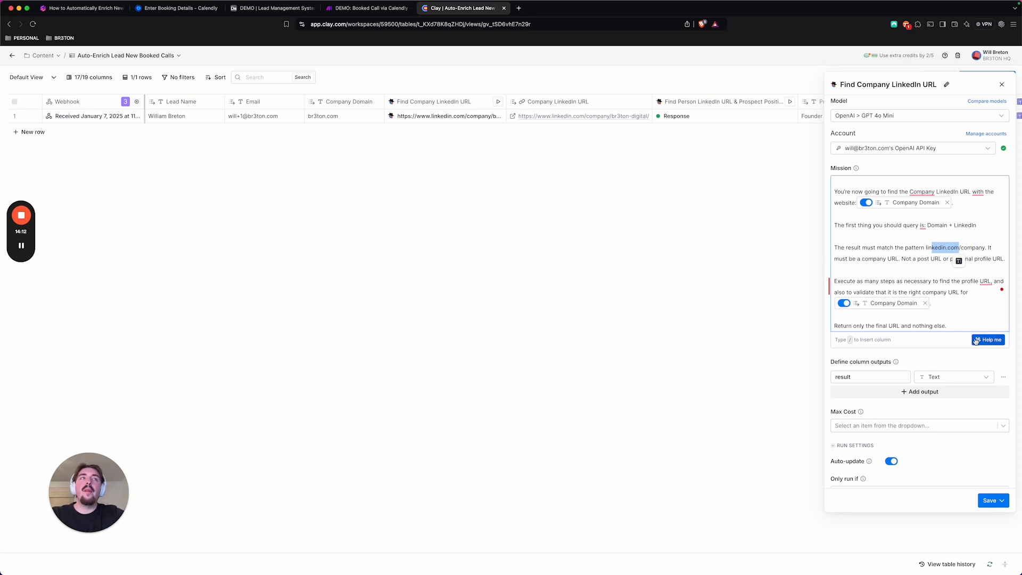
pyautogui.click(1001, 85)
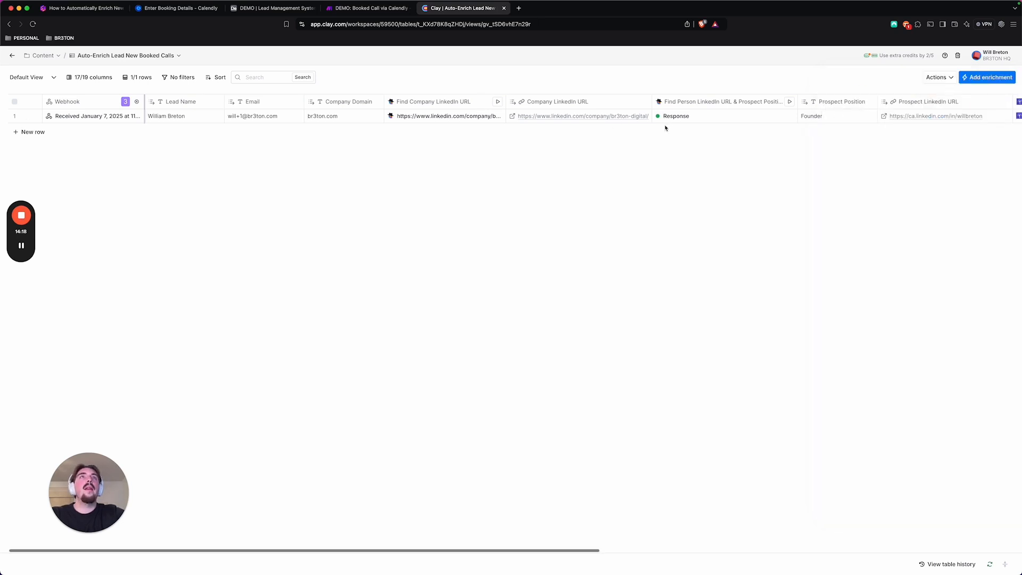
# Open the Find Person LinkedIn URL & Prospect Position column's settings and review the mission's requested outputs and input fields
pyautogui.hscroll(5, 664, 117)
pyautogui.click(638, 103)
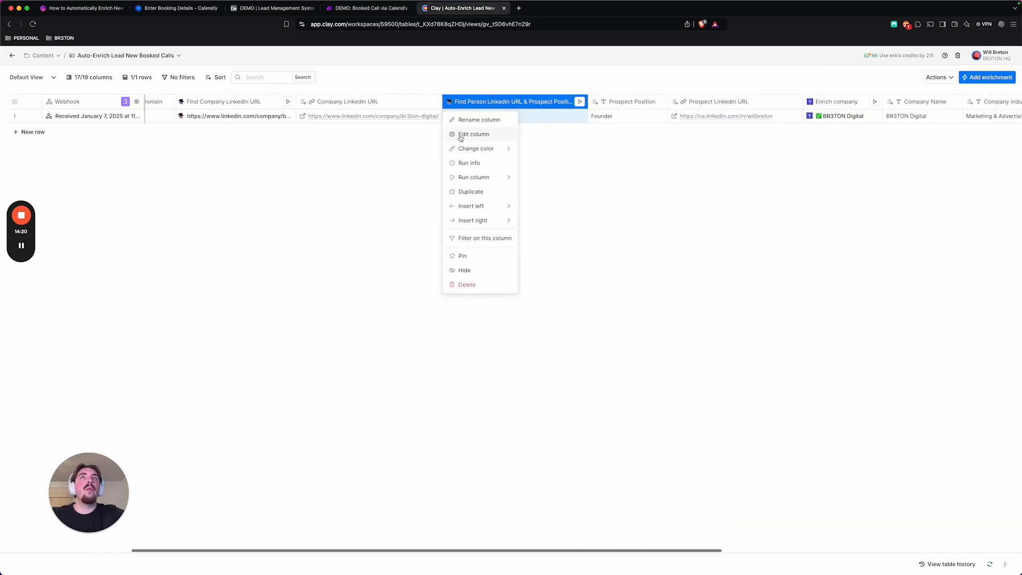
pyautogui.click(461, 136)
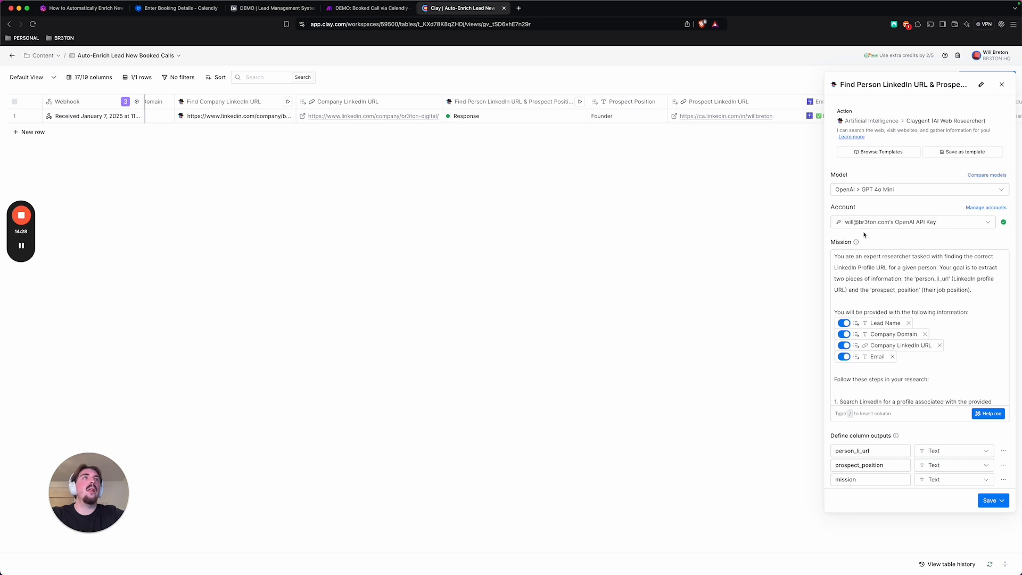
pyautogui.scroll(-3, 886, 251)
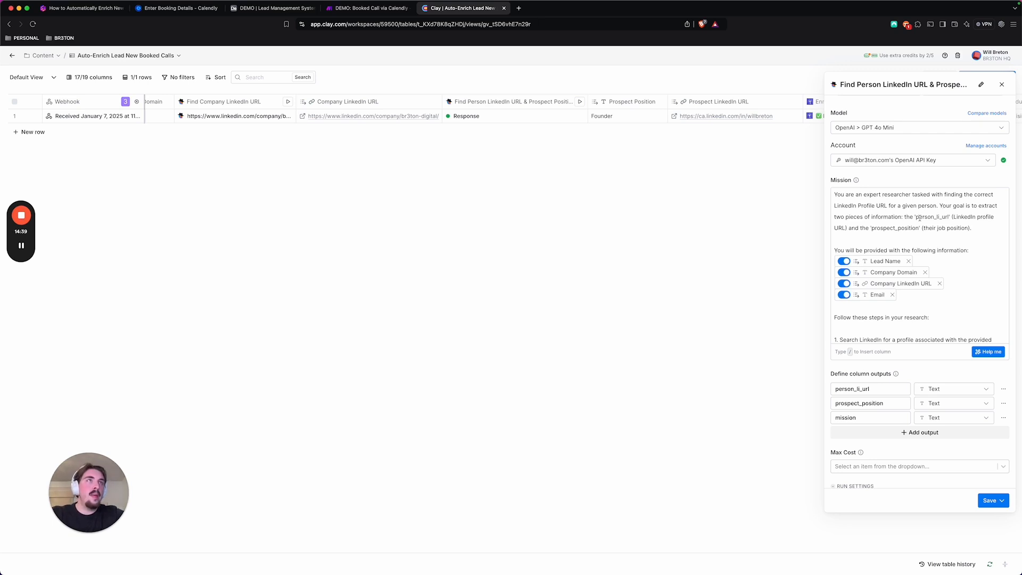
pyautogui.click(947, 217)
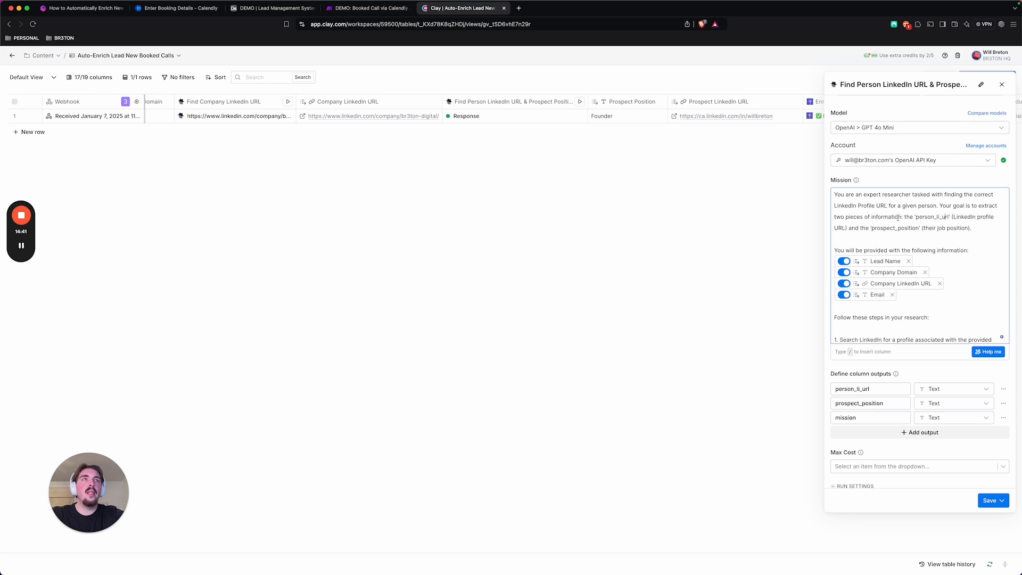
pyautogui.moveTo(874, 226); pyautogui.dragTo(904, 228)
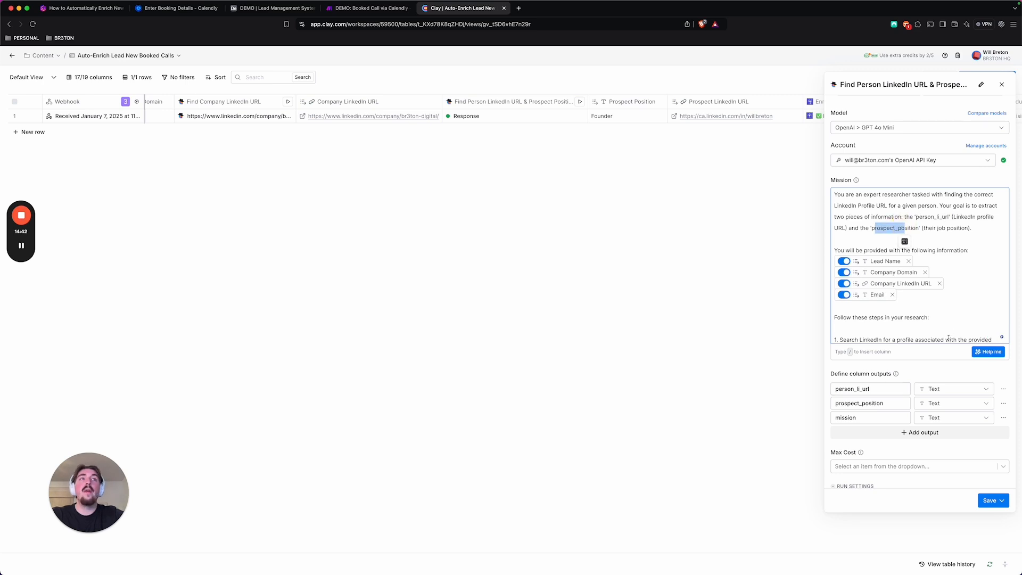
pyautogui.scroll(-3, 948, 319)
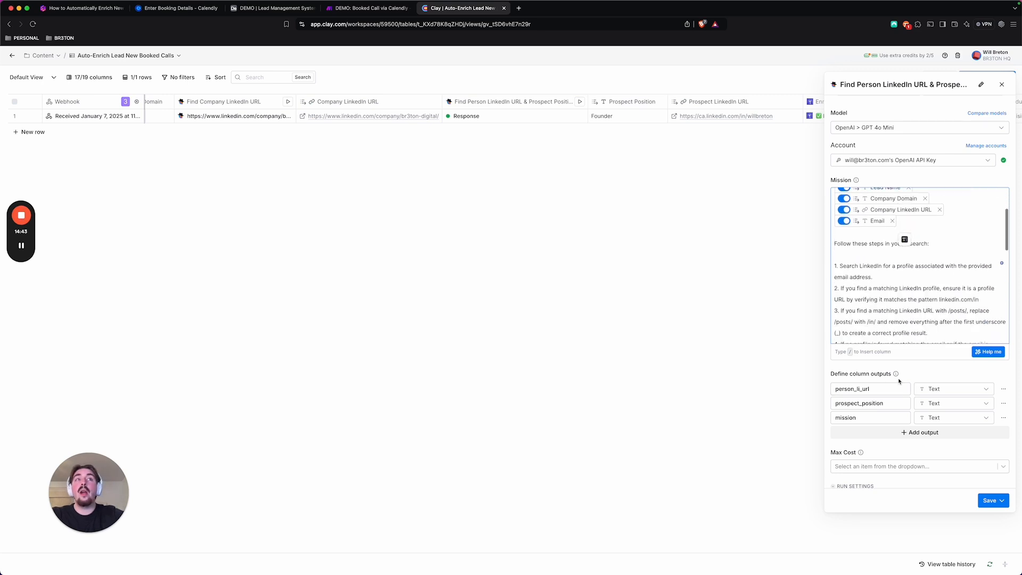
# Try adding a new column output and deleting it, along with the mission output, from the defined outputs
pyautogui.click(898, 431)
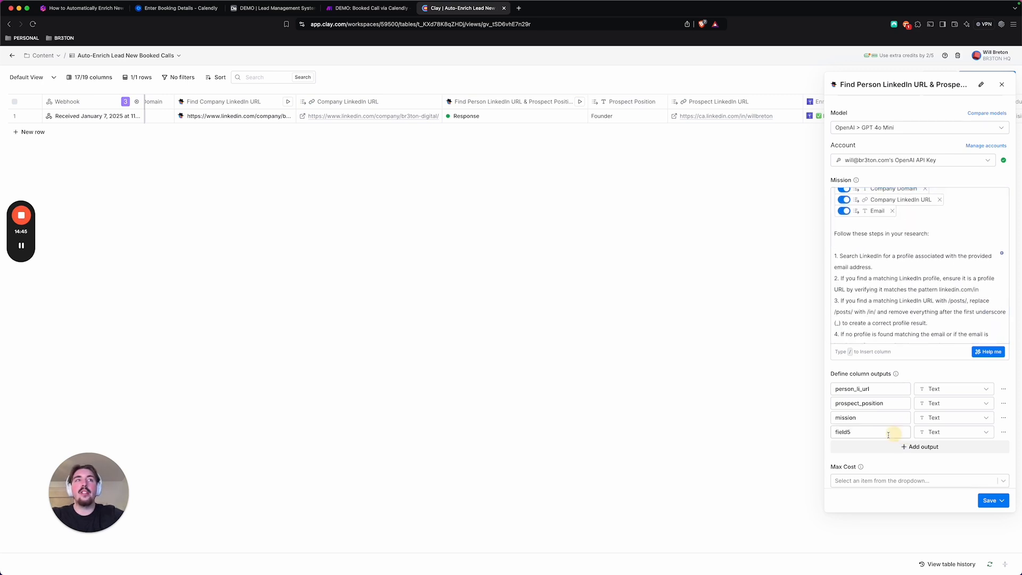
pyautogui.click(1004, 432)
pyautogui.click(955, 492)
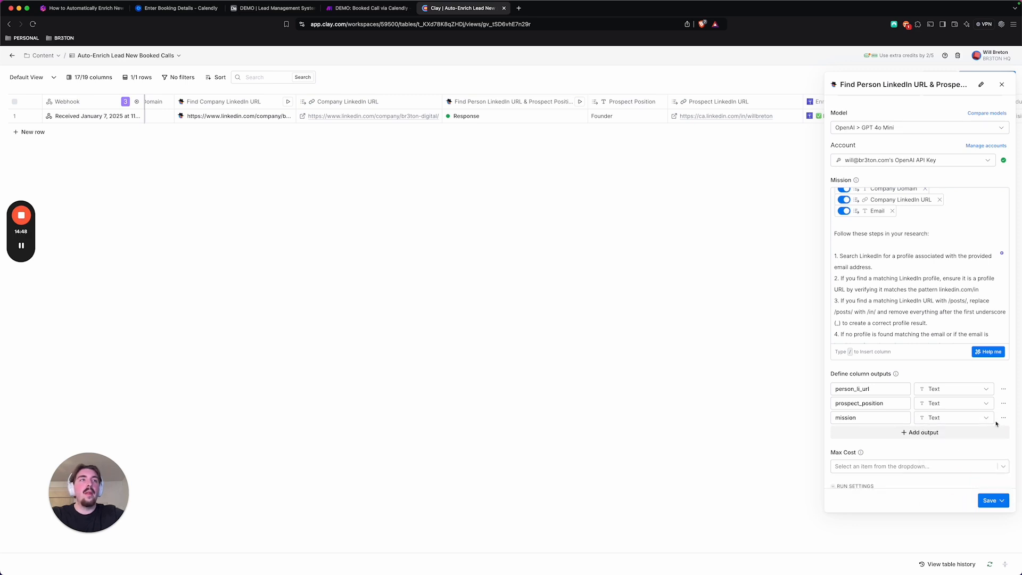
pyautogui.click(1003, 417)
pyautogui.click(957, 478)
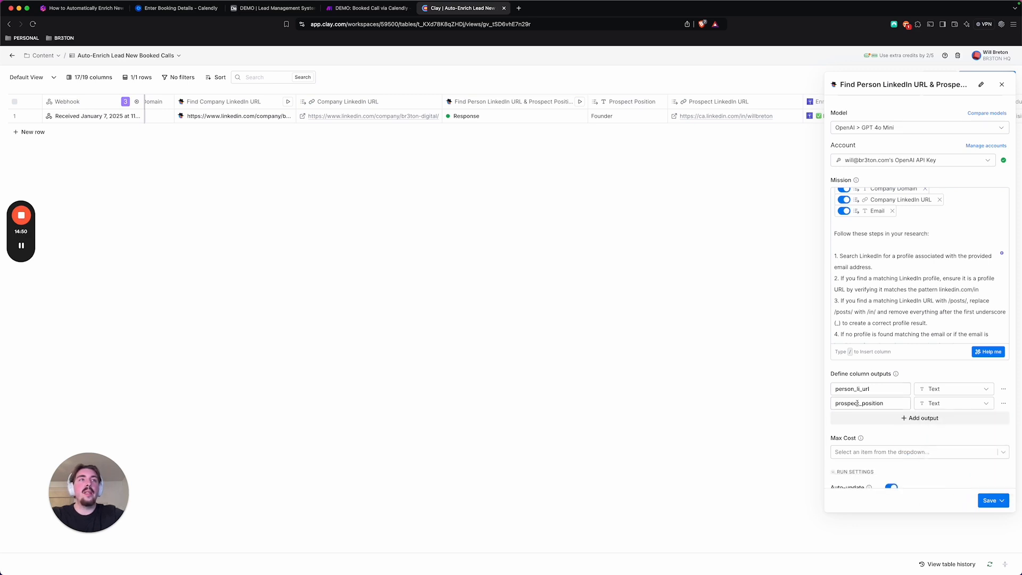
# Review the mission's numbered research steps, from the LinkedIn email search and linkedin.com/in check to the fallback Google searches
pyautogui.scroll(-1, 879, 266)
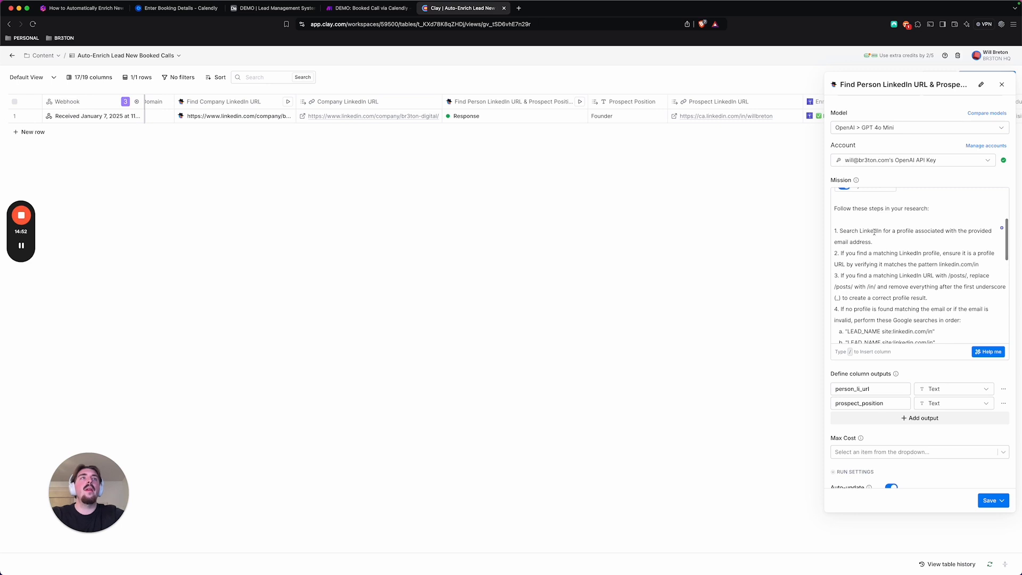
pyautogui.scroll(-1, 867, 224)
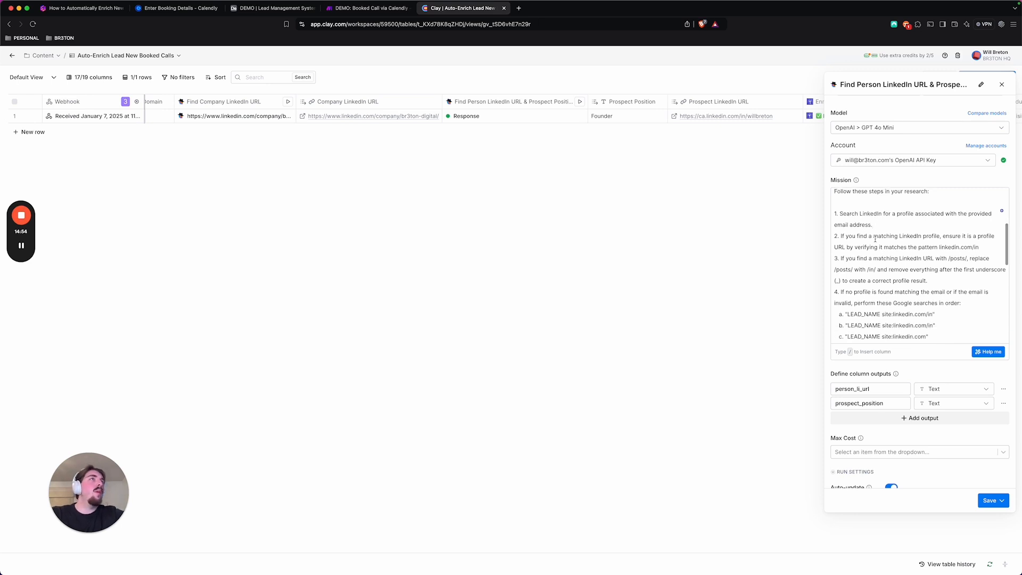
pyautogui.moveTo(877, 213); pyautogui.dragTo(924, 213)
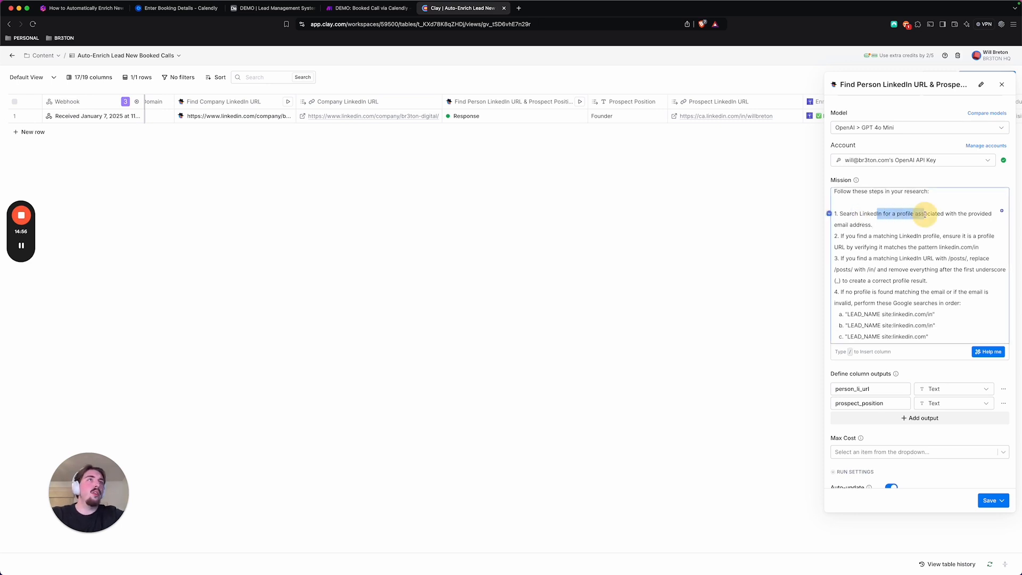
pyautogui.scroll(-1, 887, 237)
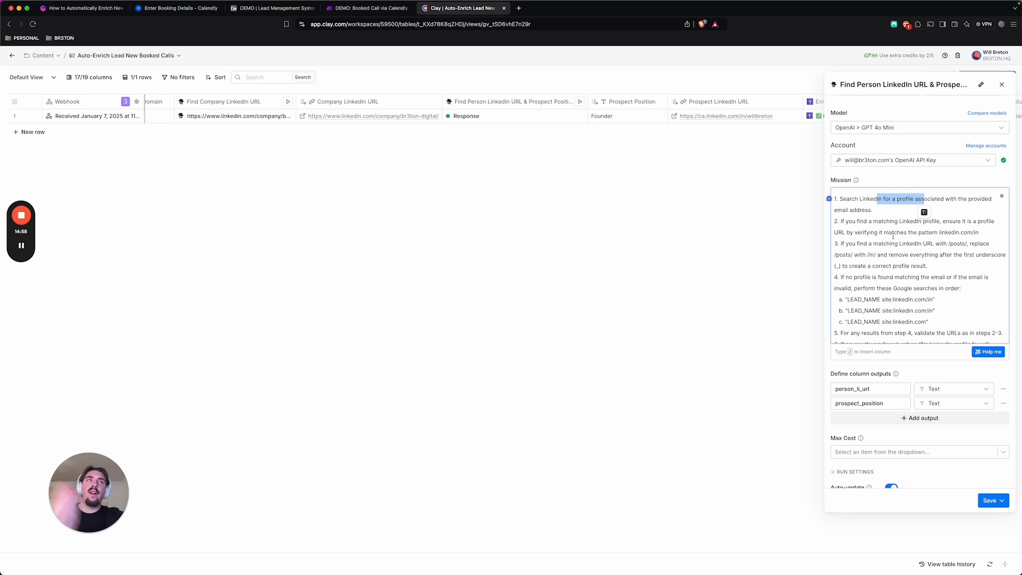
pyautogui.moveTo(918, 231); pyautogui.dragTo(974, 232)
pyautogui.scroll(-1, 867, 248)
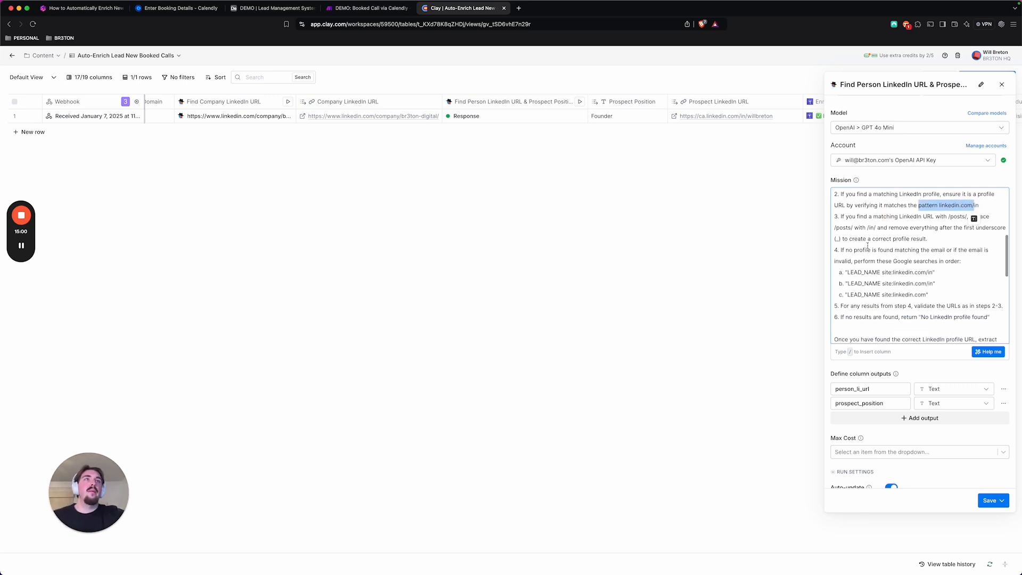
pyautogui.click(860, 216)
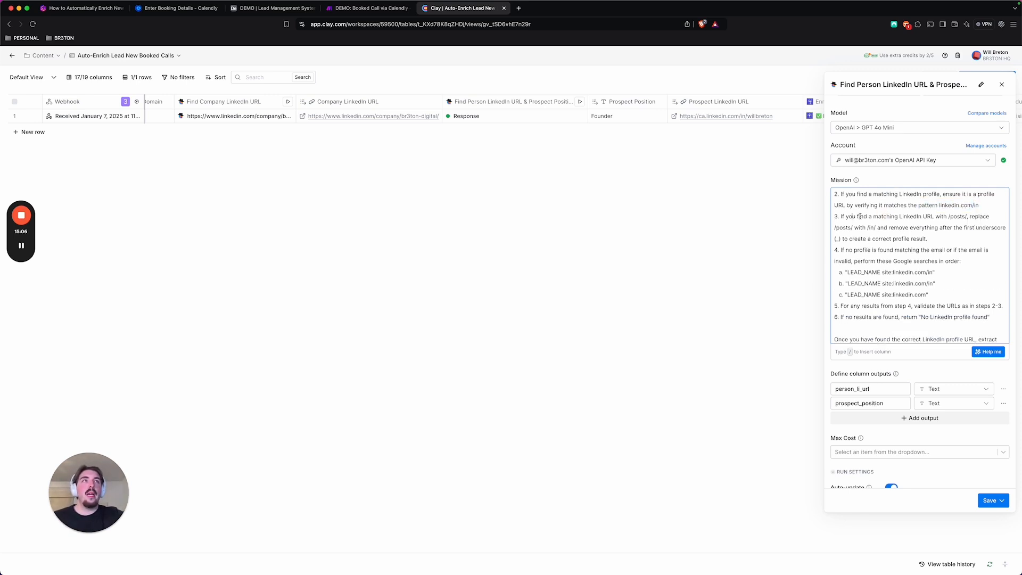
pyautogui.scroll(-1, 874, 256)
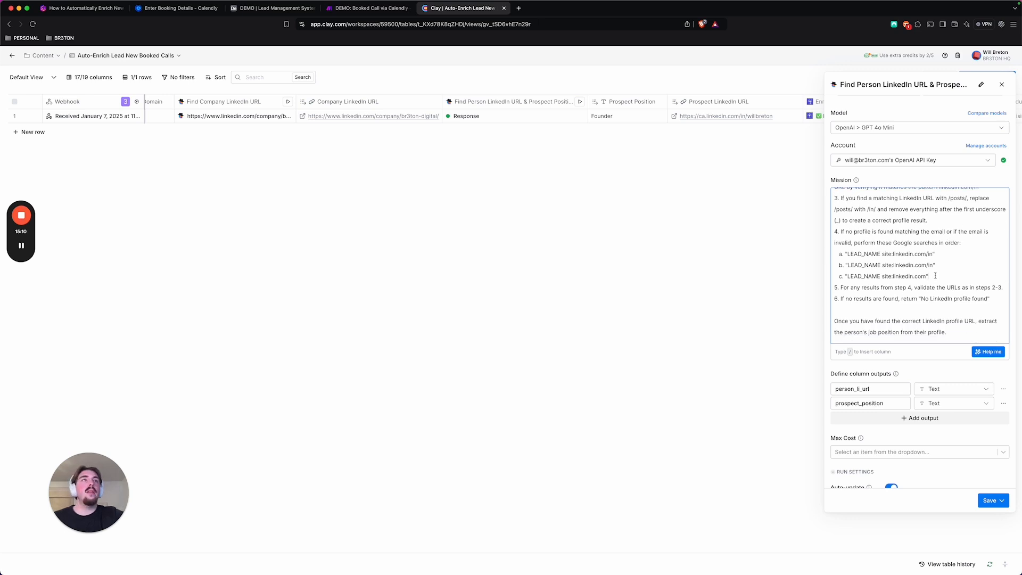
pyautogui.moveTo(935, 276); pyautogui.dragTo(840, 243)
# Read the mission prompt's output format and important reminders, and close the column settings without saving
pyautogui.scroll(-1, 874, 254)
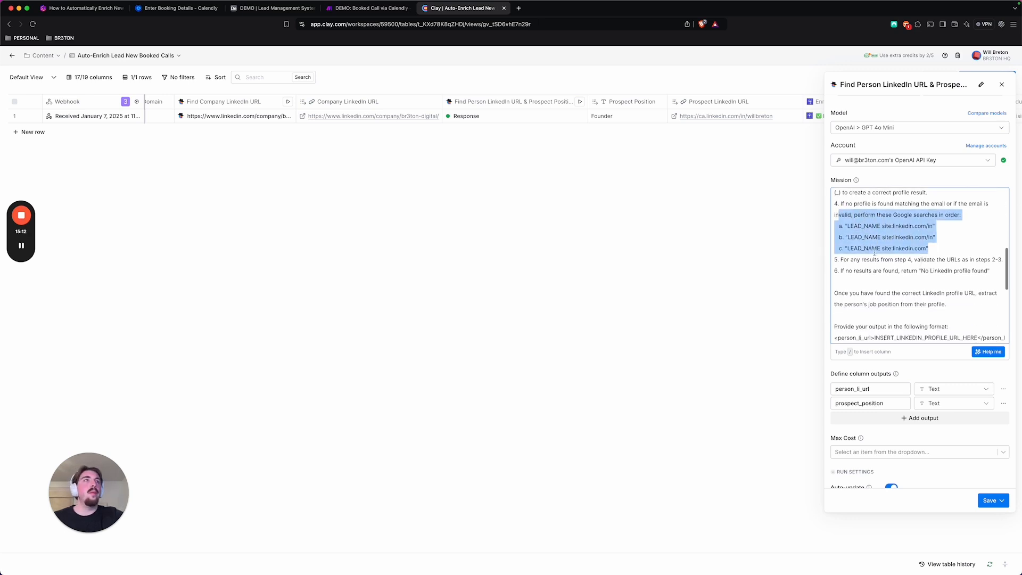
pyautogui.scroll(-5, 874, 253)
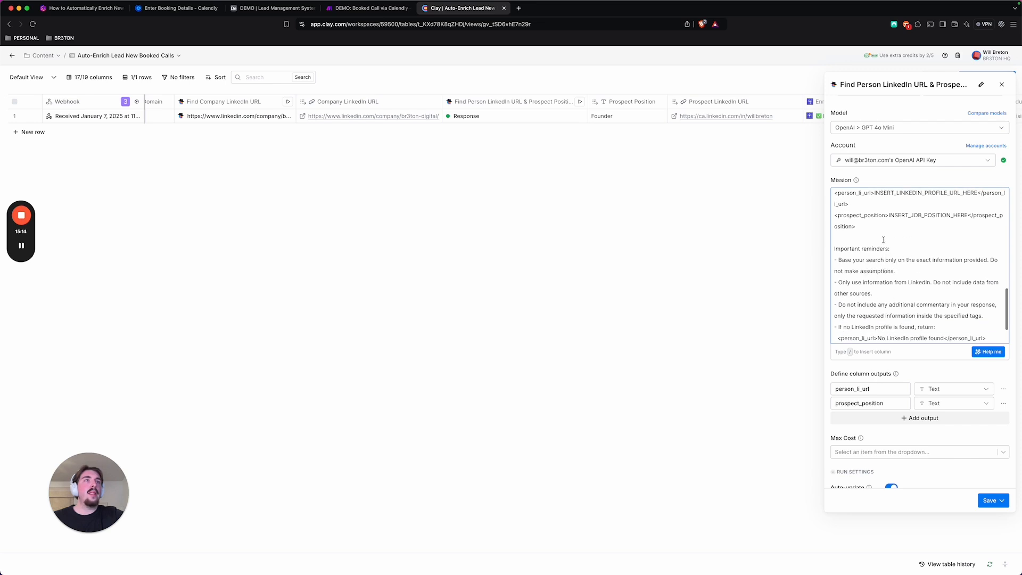
pyautogui.scroll(1, 883, 240)
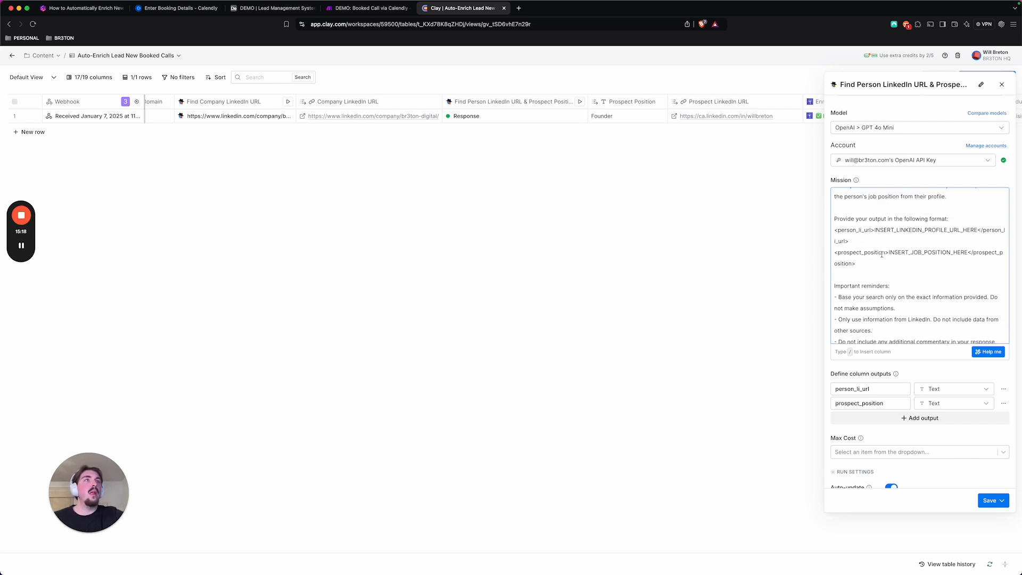
pyautogui.scroll(-3, 881, 254)
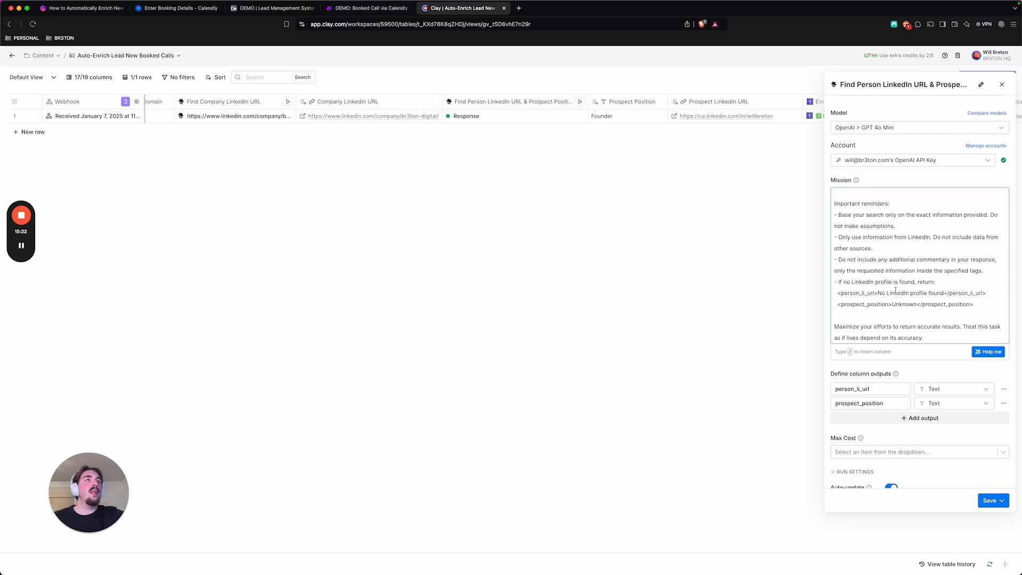
pyautogui.click(1002, 84)
# Check the Prospect Position result and review the Enrich company column's LeadMagic account, Social URL input and run settings
pyautogui.hscroll(2, 531, 199)
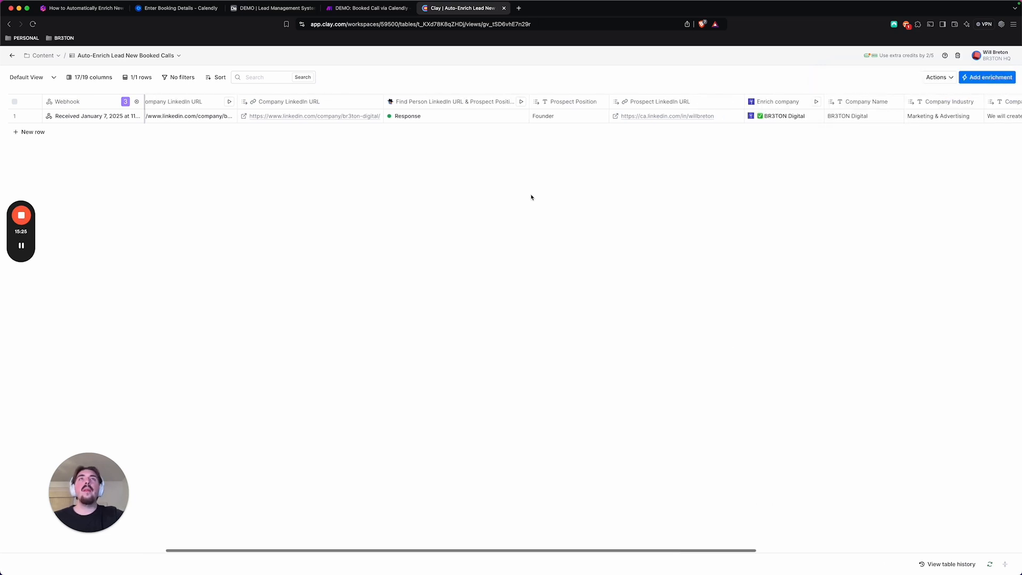
pyautogui.click(561, 117)
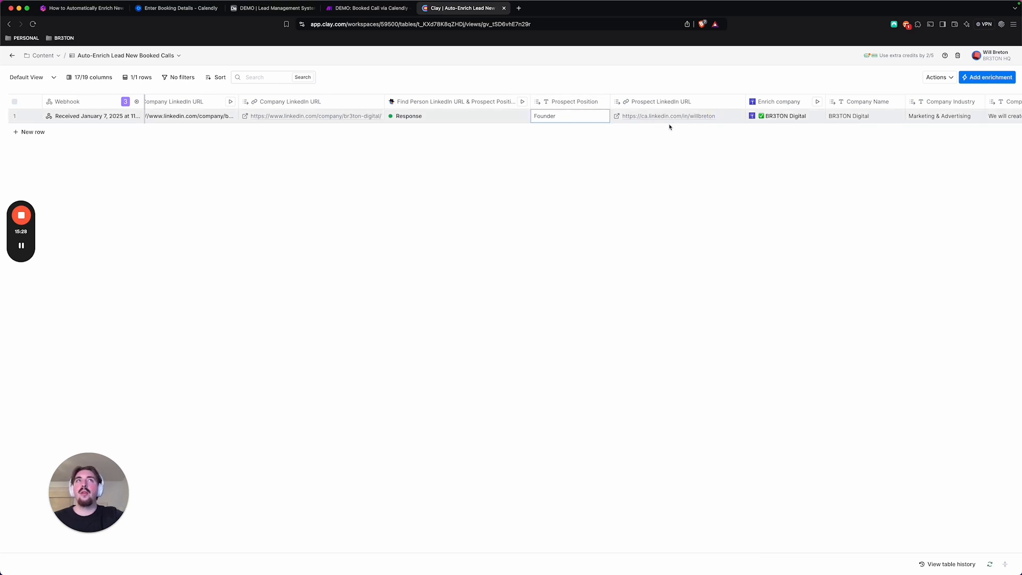
pyautogui.hscroll(5, 669, 127)
pyautogui.click(648, 106)
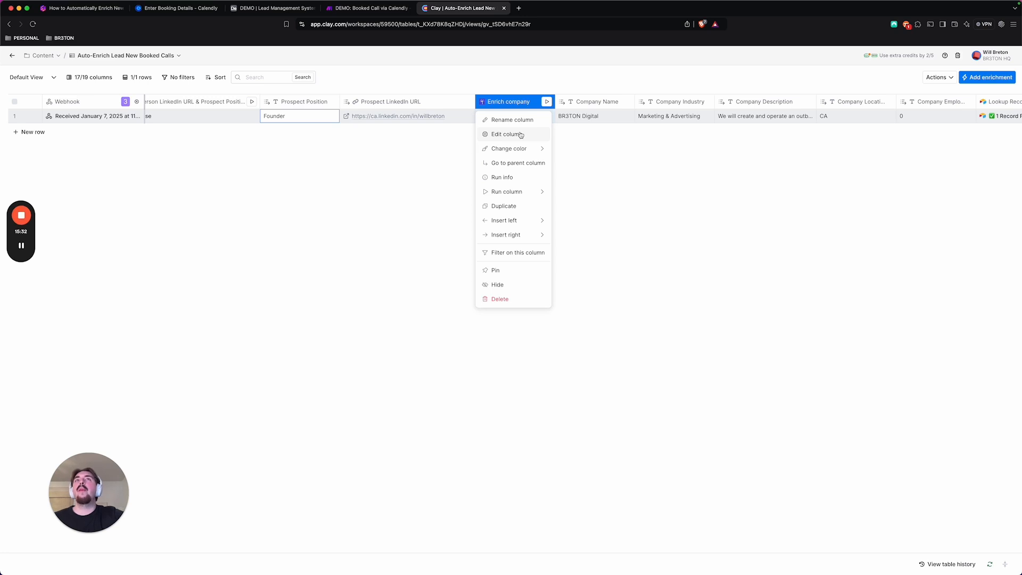
pyautogui.click(521, 134)
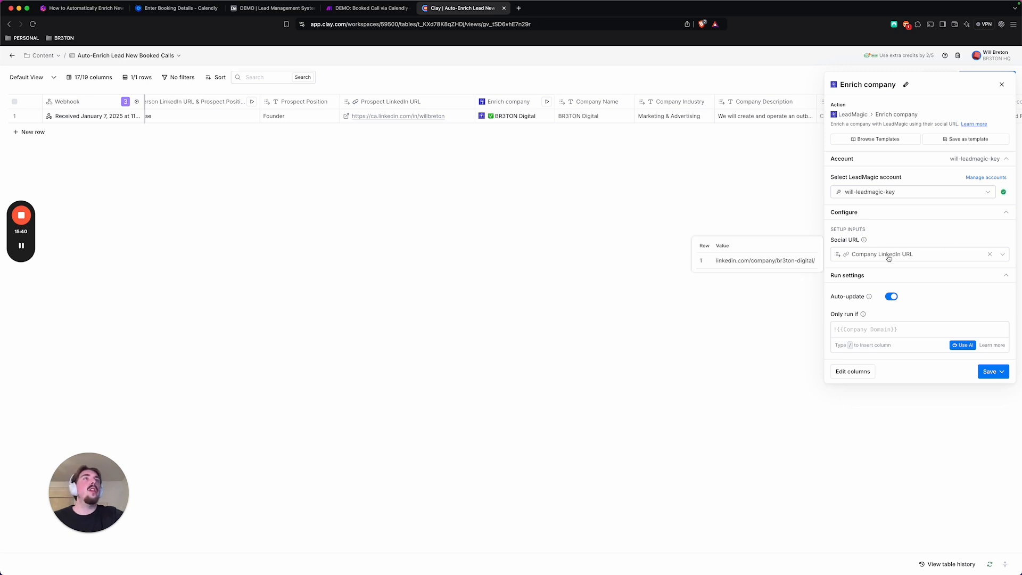
pyautogui.click(1002, 84)
# Inspect the Enrich company result's description and headquarter fields, and expand and collapse its Employee Count Range
pyautogui.click(494, 118)
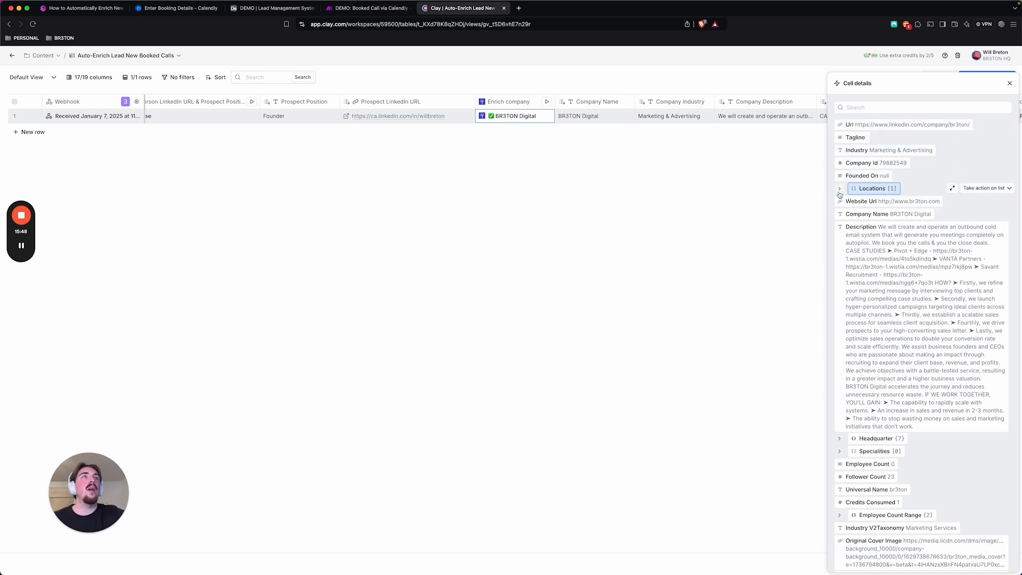
pyautogui.scroll(-2, 892, 258)
pyautogui.scroll(-3, 892, 257)
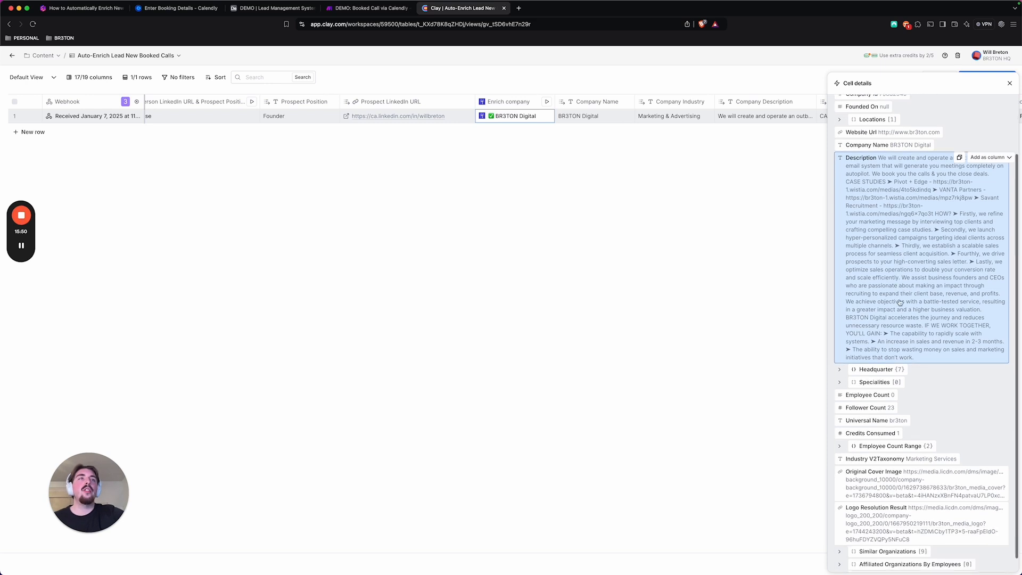
pyautogui.click(840, 355)
pyautogui.click(840, 356)
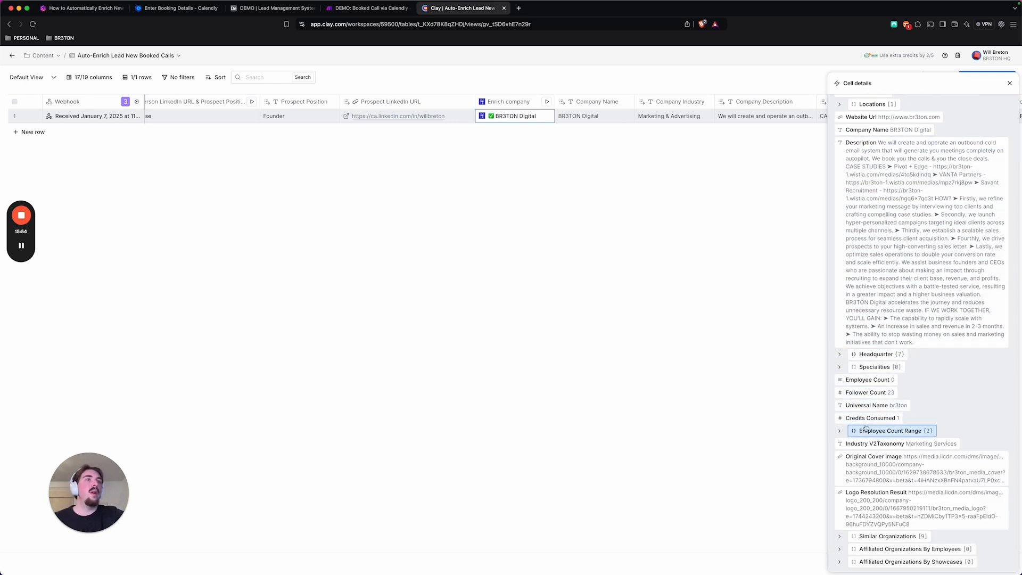
pyautogui.click(841, 432)
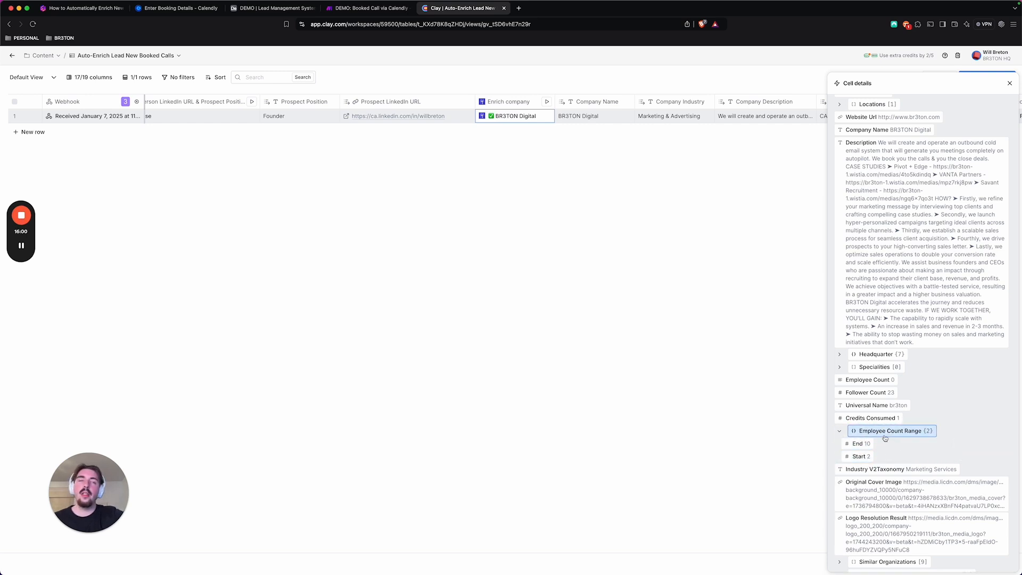
pyautogui.click(840, 432)
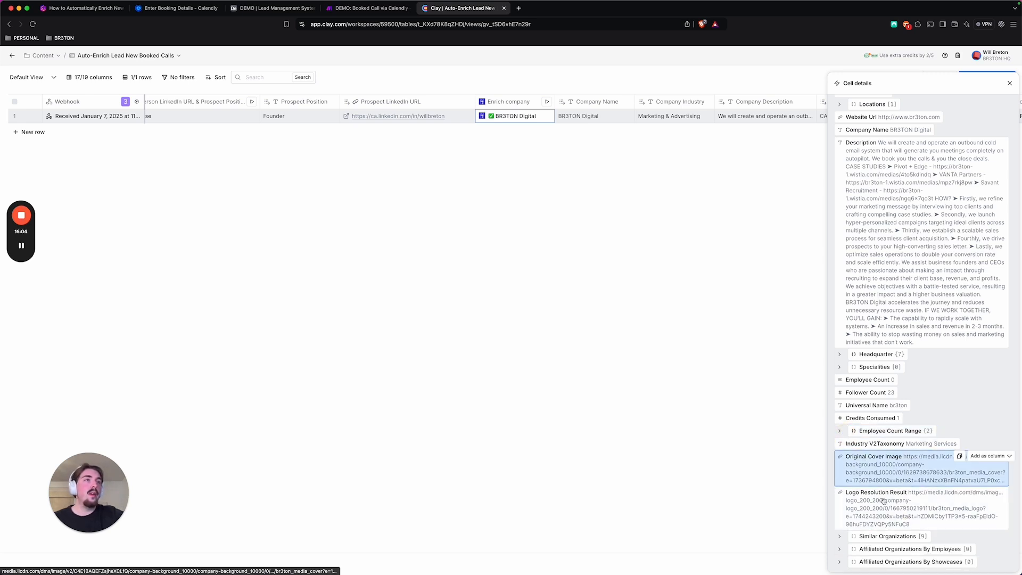
# Expand the result's Similar Organizations list to examine its entries, collapse it and close the cell details
pyautogui.click(839, 536)
pyautogui.scroll(-3, 862, 479)
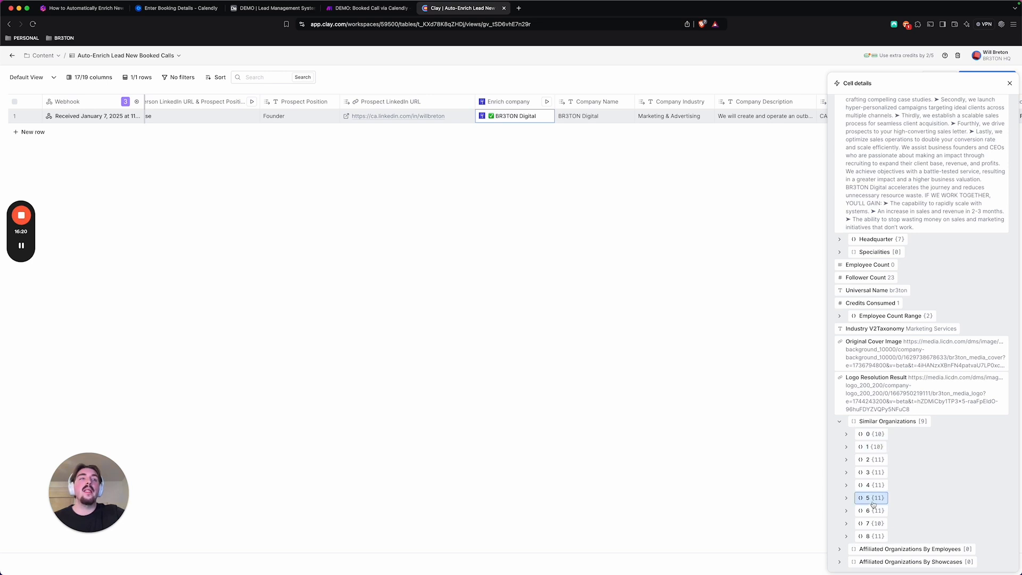
pyautogui.click(839, 421)
pyautogui.click(1010, 84)
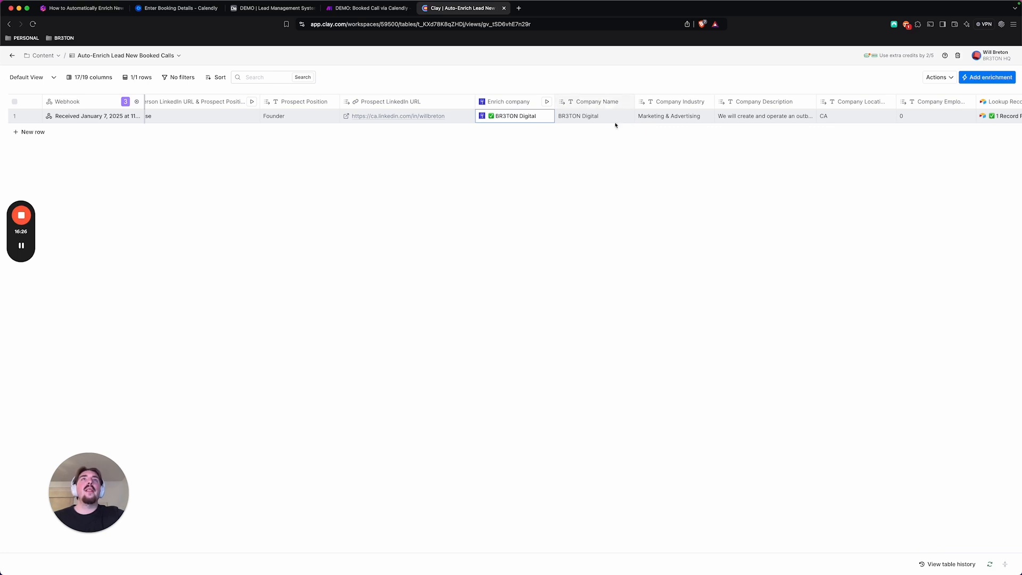
# Review the Lookup Record column's Airtable base, Master Lead List table and email SEARCH formula, and close the settings without saving
pyautogui.hscroll(5, 692, 112)
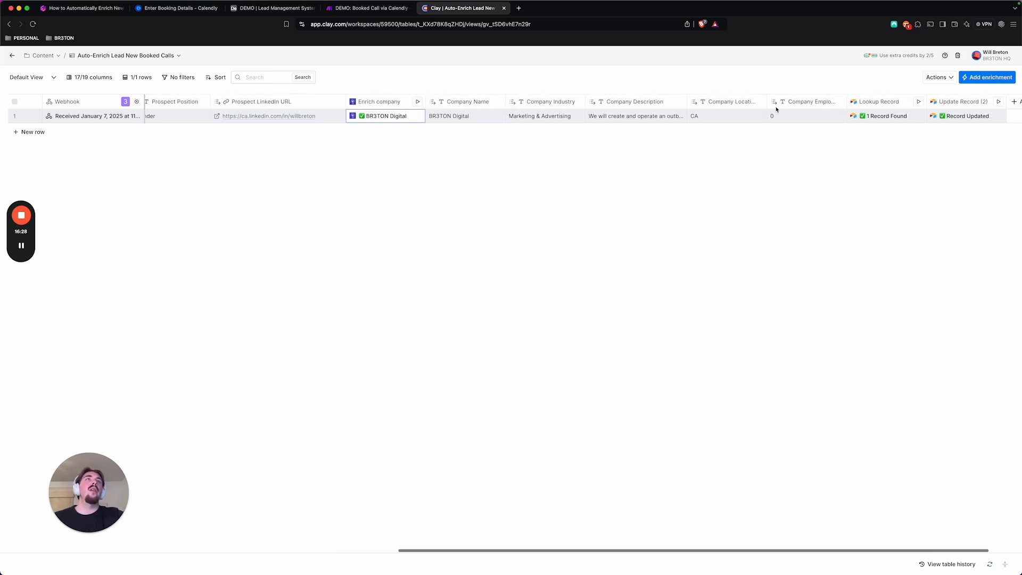
pyautogui.hscroll(2, 776, 109)
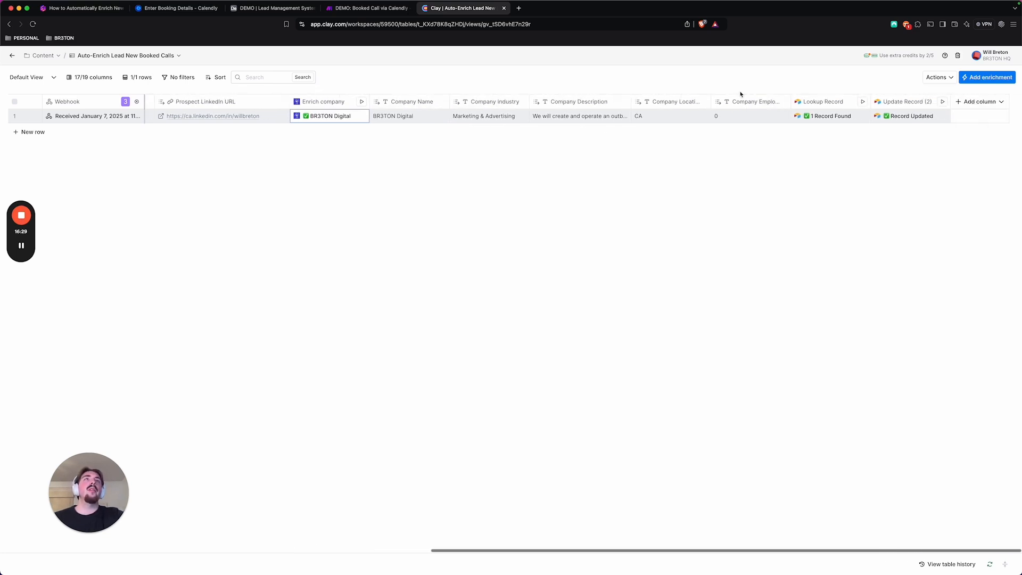
pyautogui.click(832, 105)
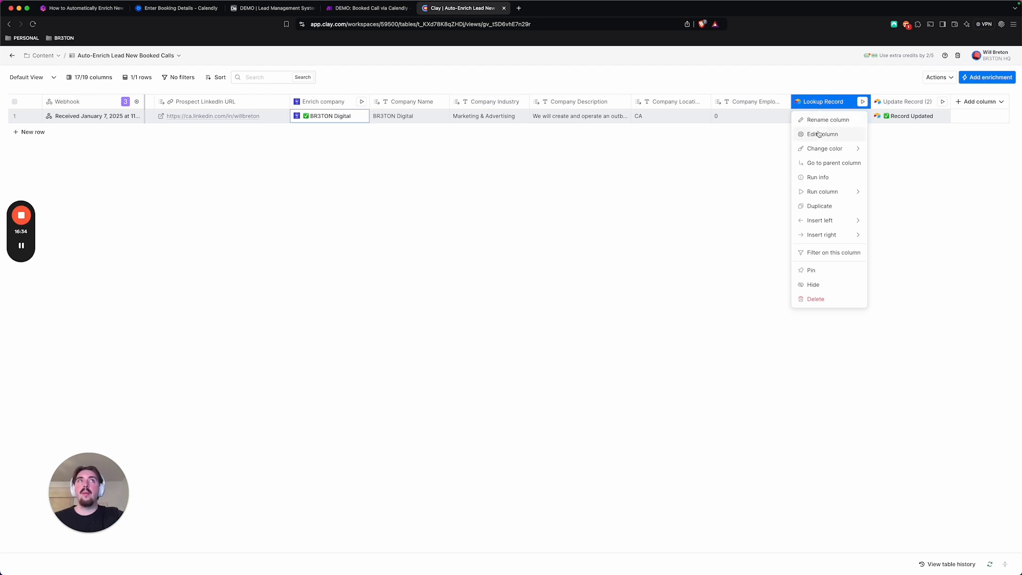
pyautogui.click(819, 134)
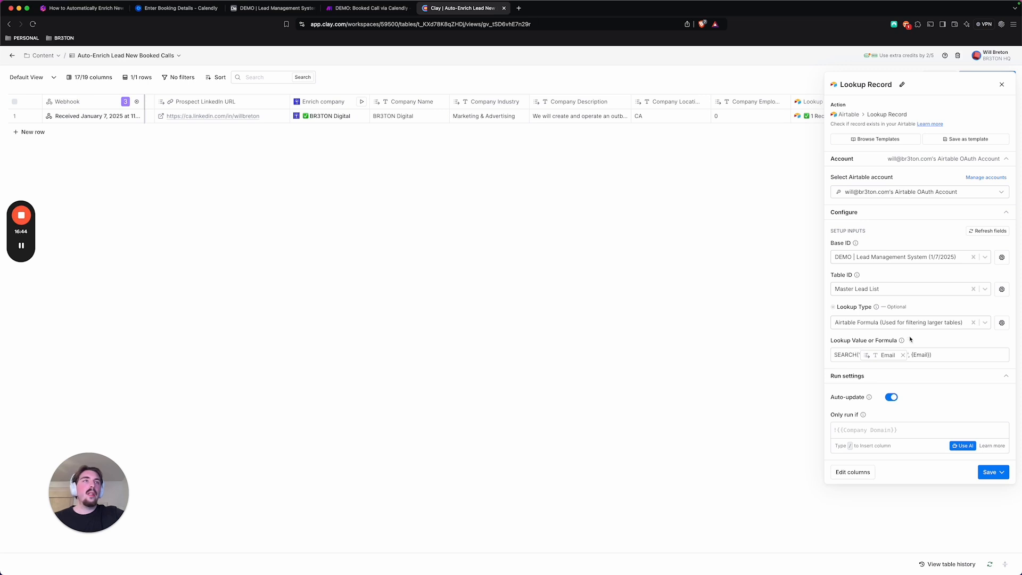
pyautogui.click(929, 354)
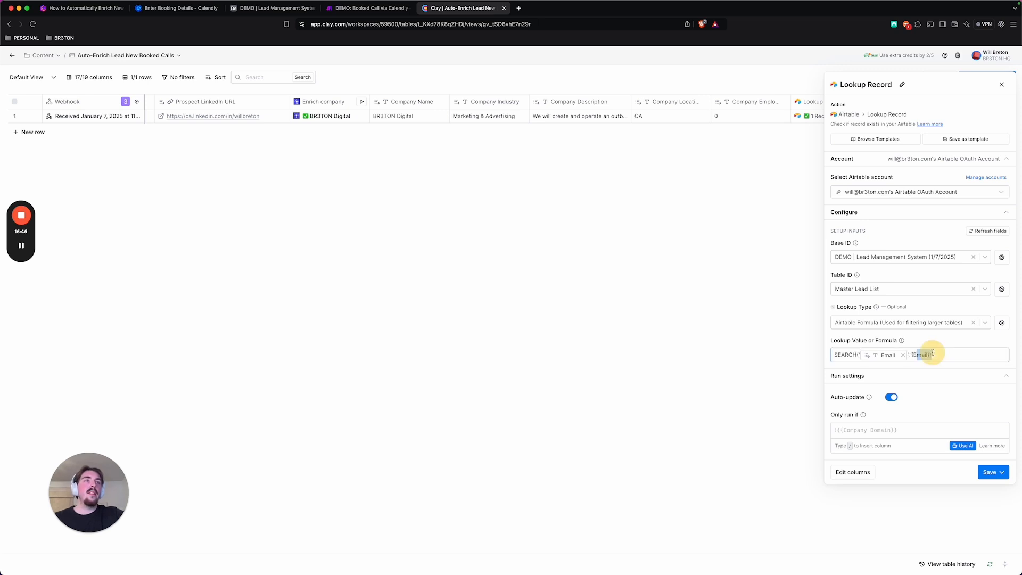
pyautogui.click(1002, 84)
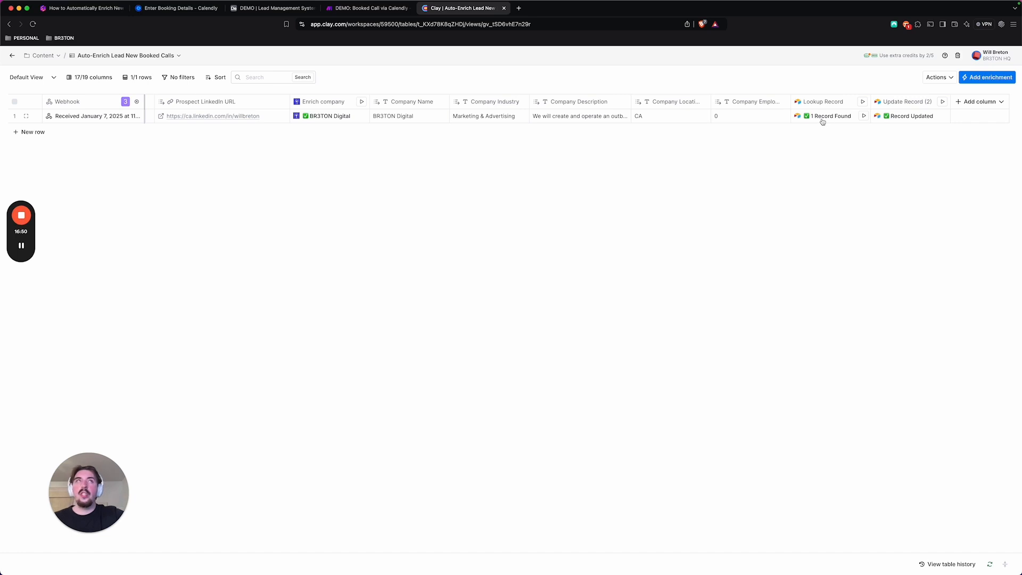
# Review the Update Record (2) column's Record ID and mapped prospect and company fields, and close the settings without saving
pyautogui.click(899, 102)
pyautogui.click(878, 135)
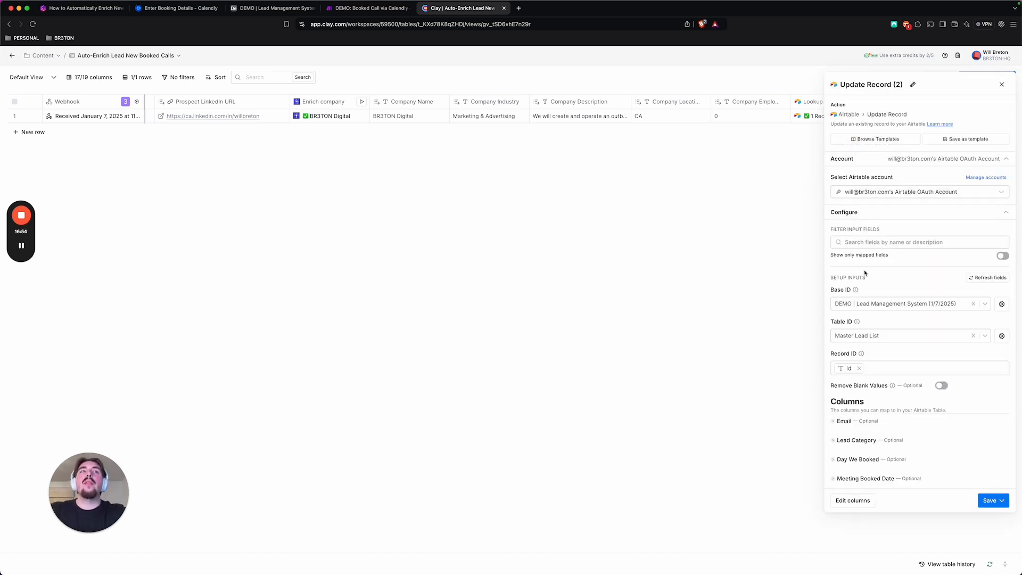
pyautogui.scroll(-2, 872, 273)
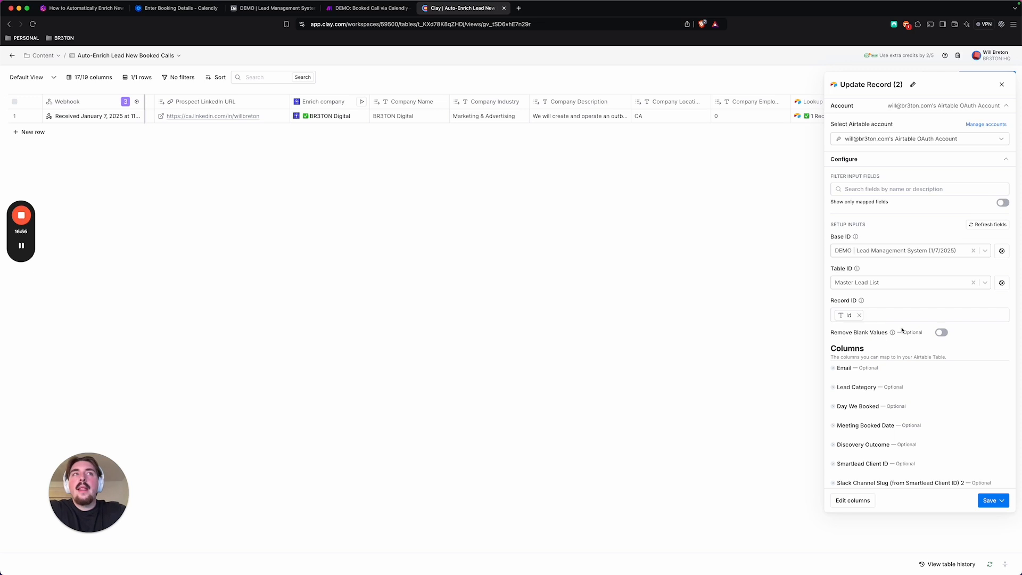
pyautogui.scroll(-3, 899, 330)
pyautogui.scroll(-5, 903, 329)
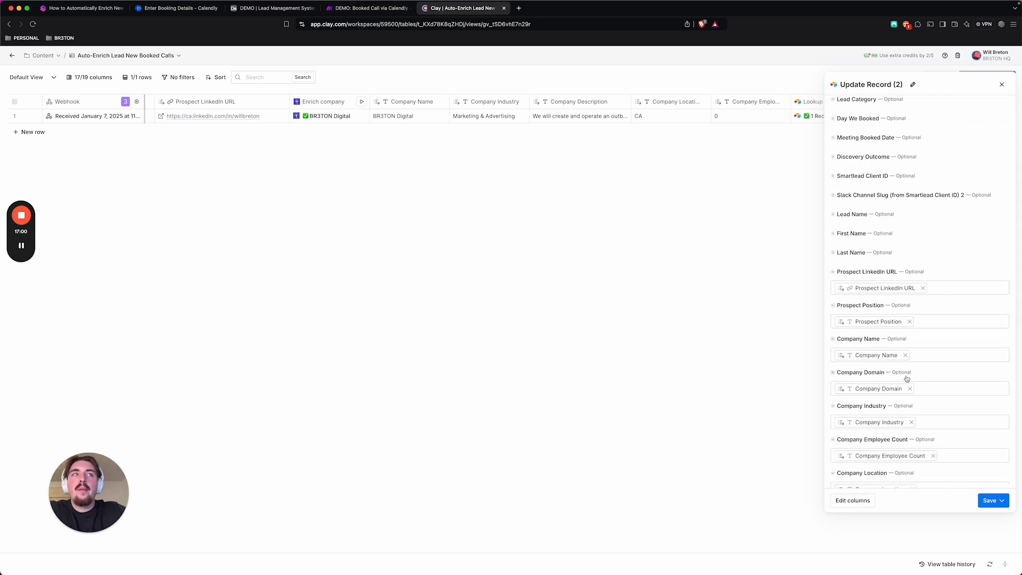
pyautogui.scroll(-2, 907, 378)
pyautogui.scroll(-3, 935, 328)
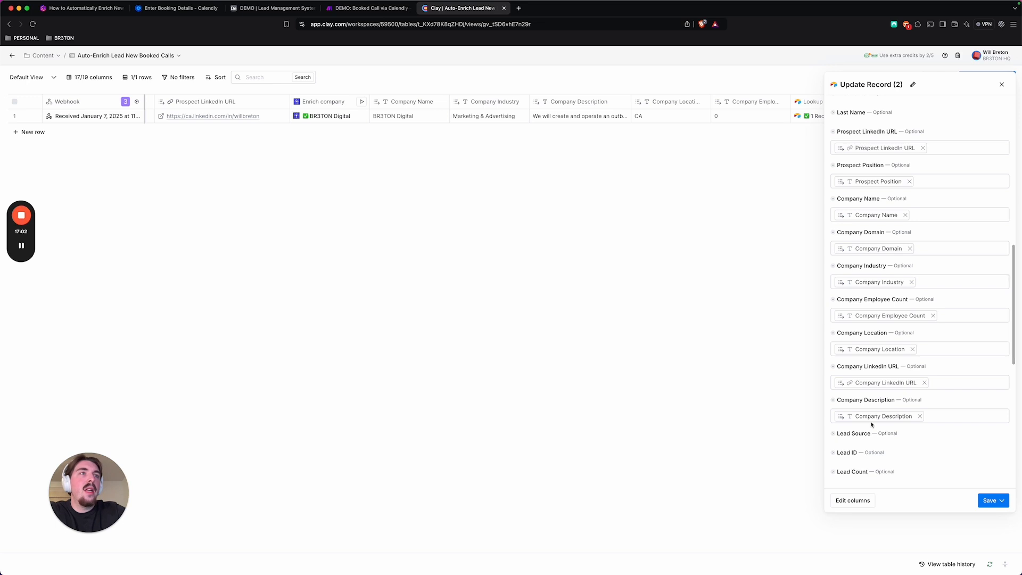
pyautogui.moveTo(872, 425)
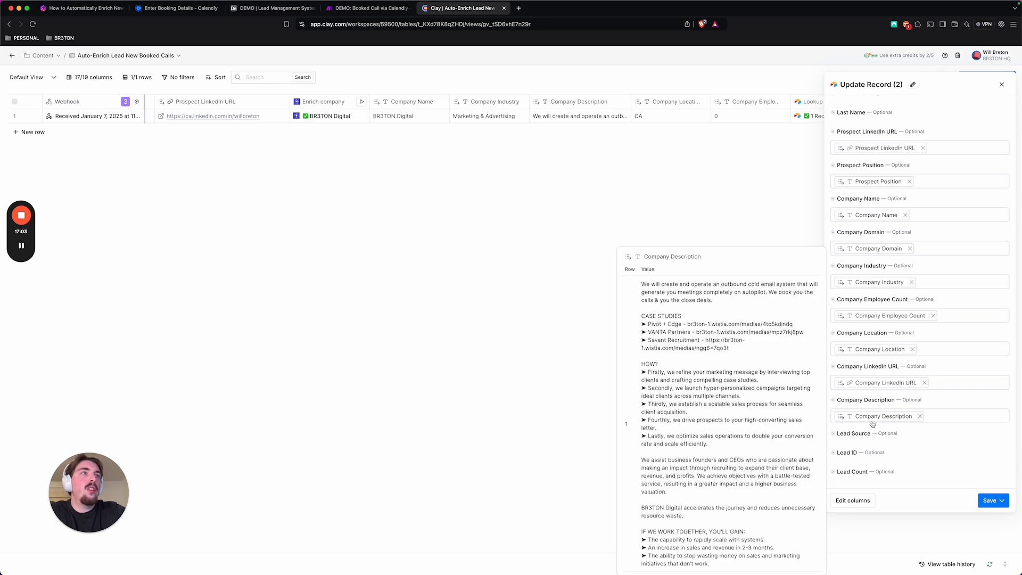
pyautogui.click(1002, 84)
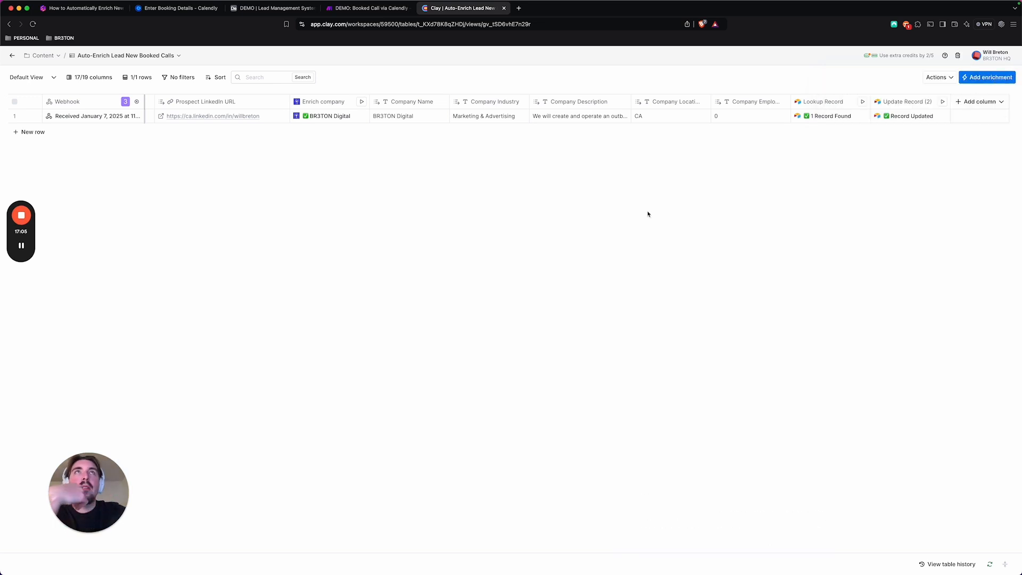
# Switch to the Airtable base, leave the script editor and check the lead's enriched company fields in the Master Lead List
pyautogui.click(254, 11)
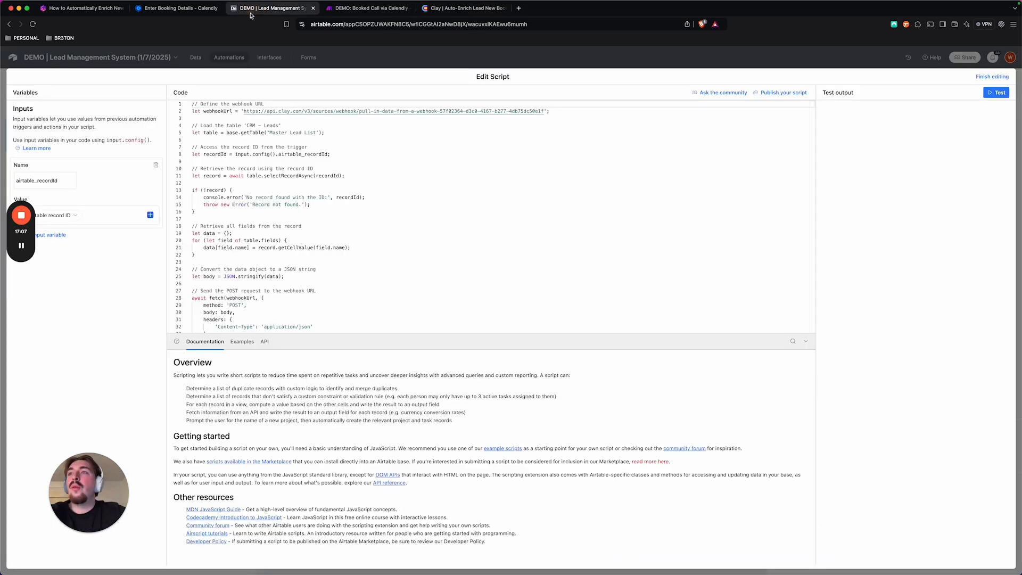
pyautogui.click(992, 76)
pyautogui.click(202, 57)
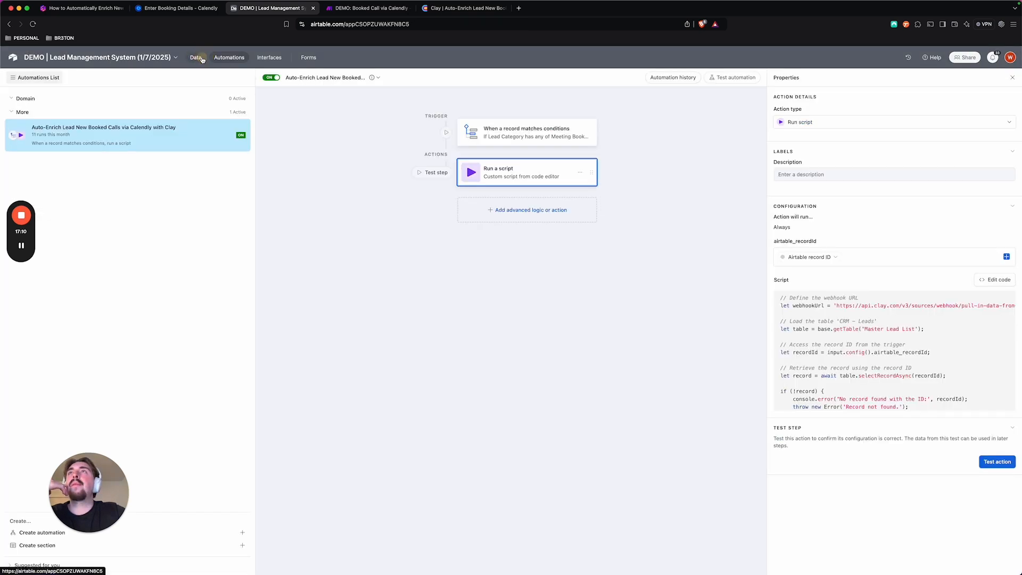
pyautogui.hscroll(10, 516, 171)
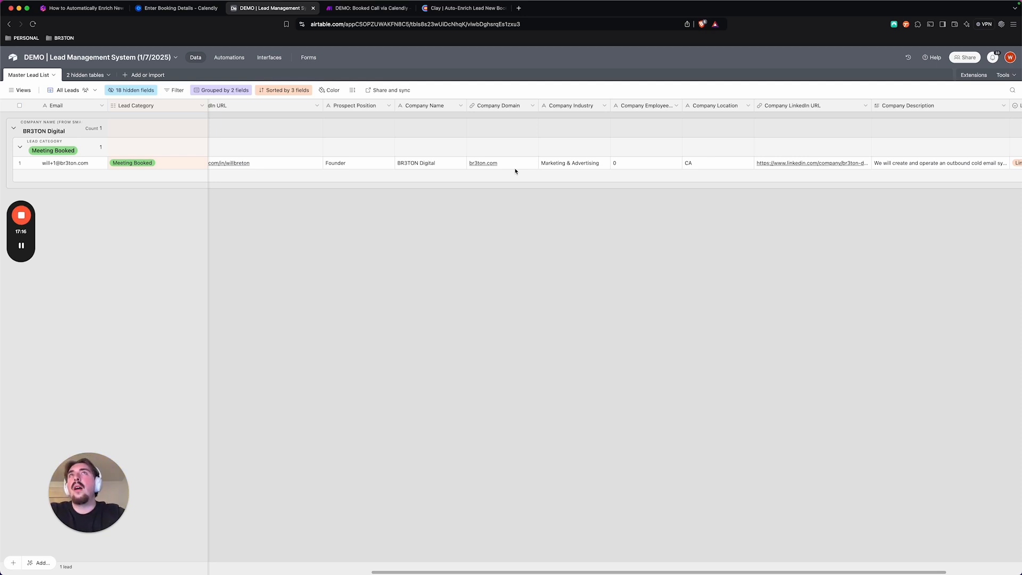
# Switch back to the Clay table, recheck the Enrich company result's details and close them
pyautogui.click(454, 8)
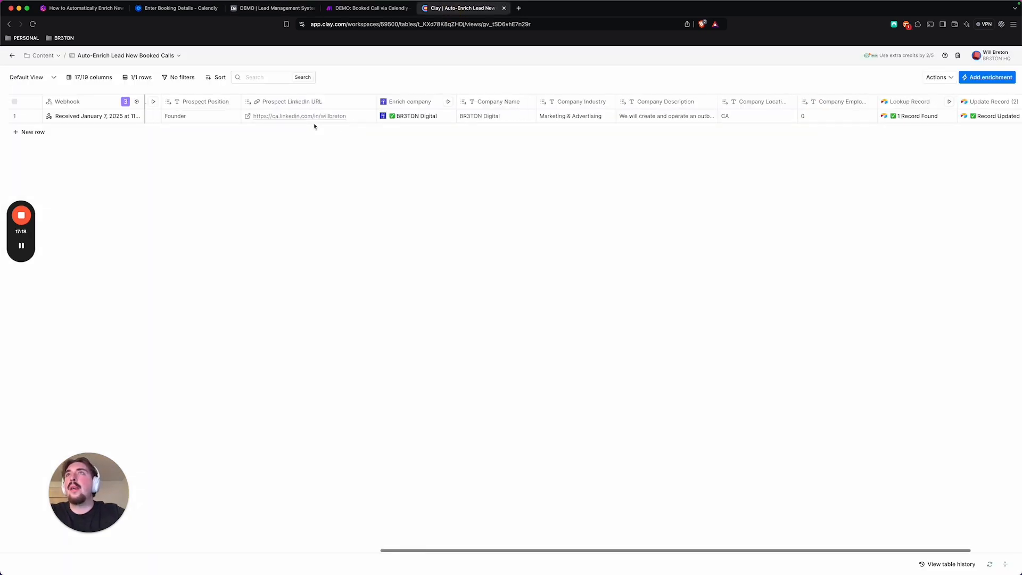
pyautogui.hscroll(-10, 463, 118)
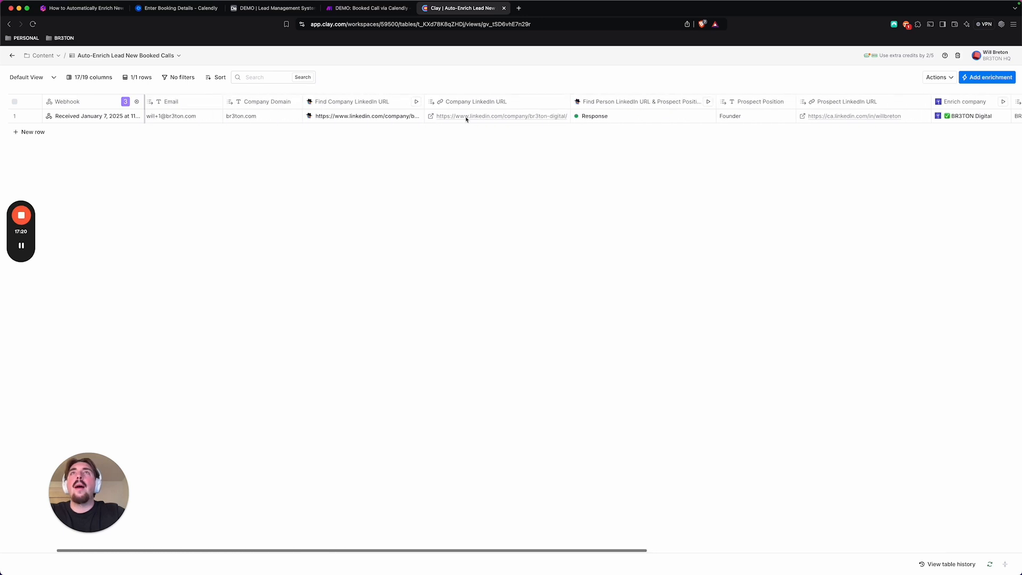
pyautogui.hscroll(8, 466, 119)
pyautogui.click(583, 117)
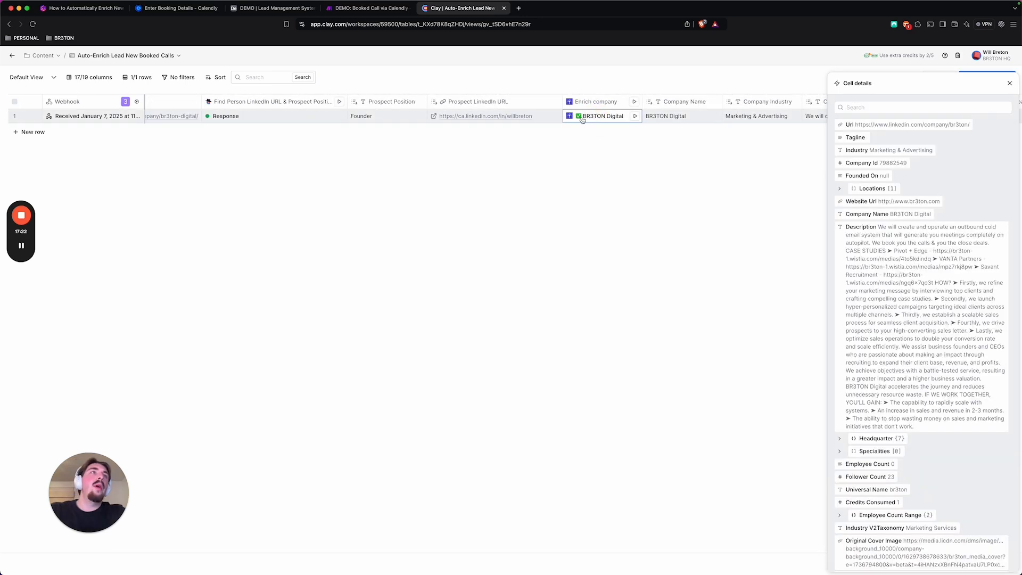
pyautogui.scroll(-3, 1001, 324)
pyautogui.click(1010, 84)
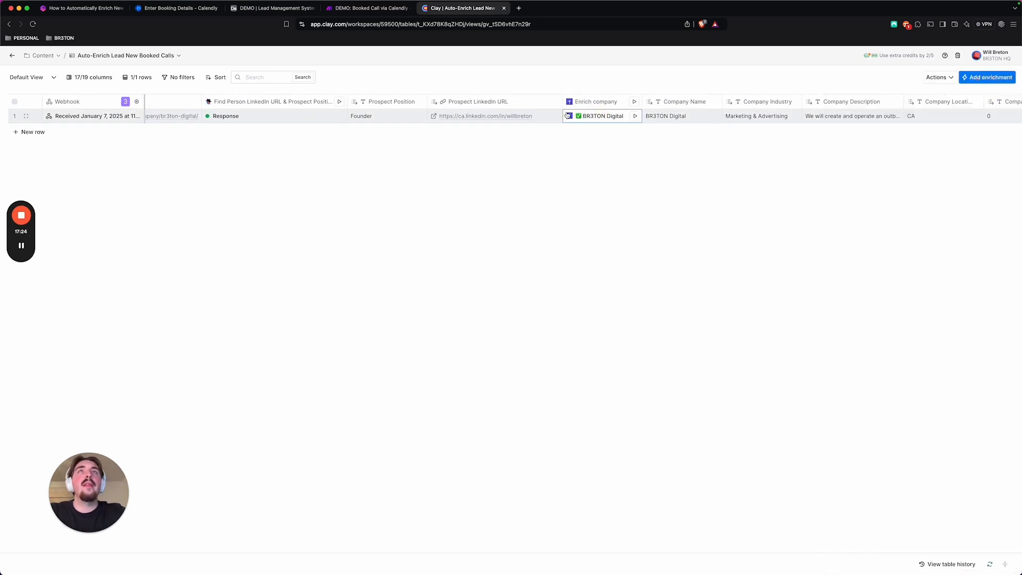
# Check the AI provider costs in the Find Person LinkedIn URL & Prospect Position and Find Company LinkedIn URL results, closing each afterwards
pyautogui.hscroll(2, 567, 116)
pyautogui.hscroll(-10, 564, 116)
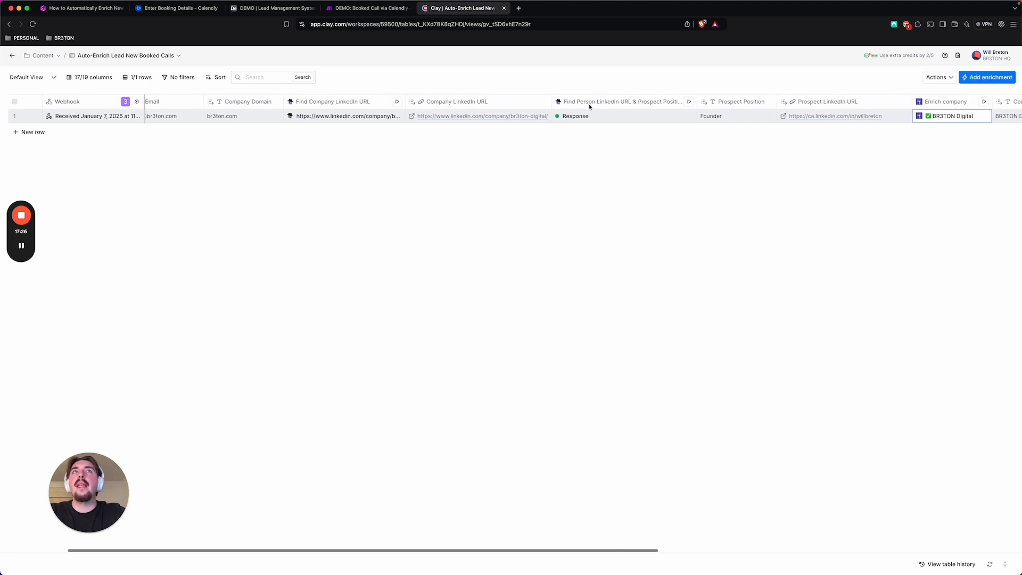
pyautogui.click(584, 115)
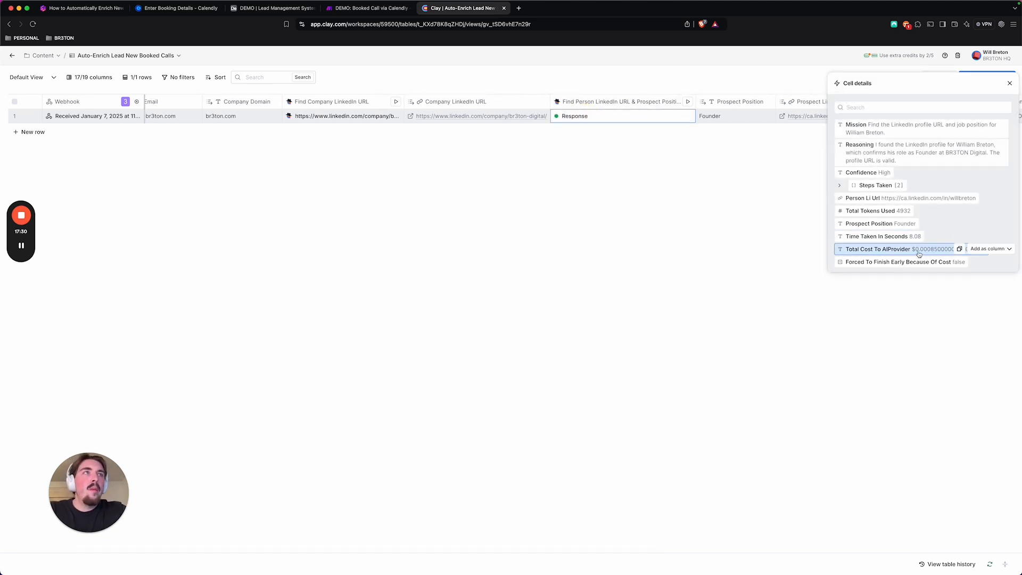
pyautogui.click(1009, 83)
pyautogui.click(346, 115)
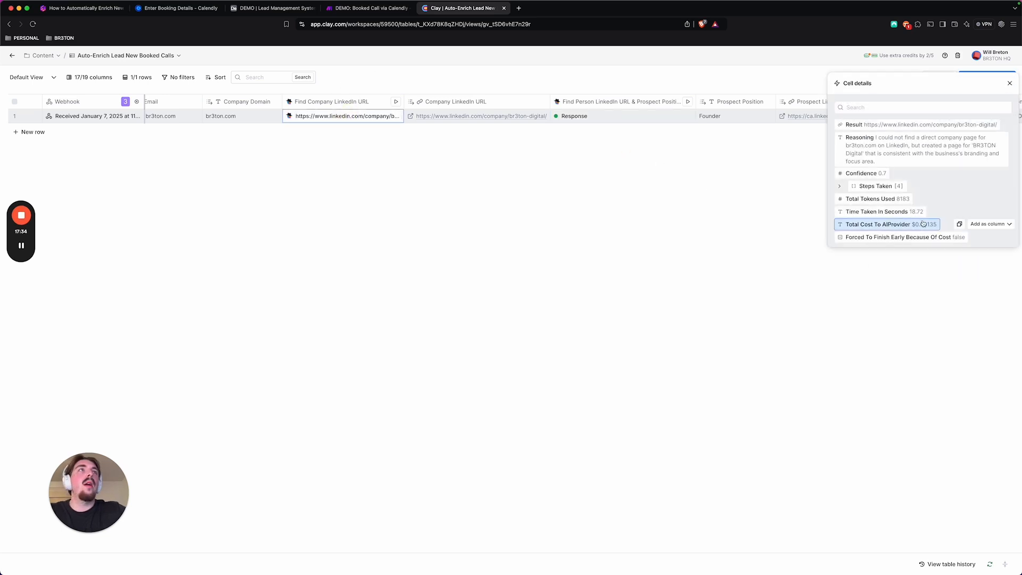
pyautogui.click(1009, 83)
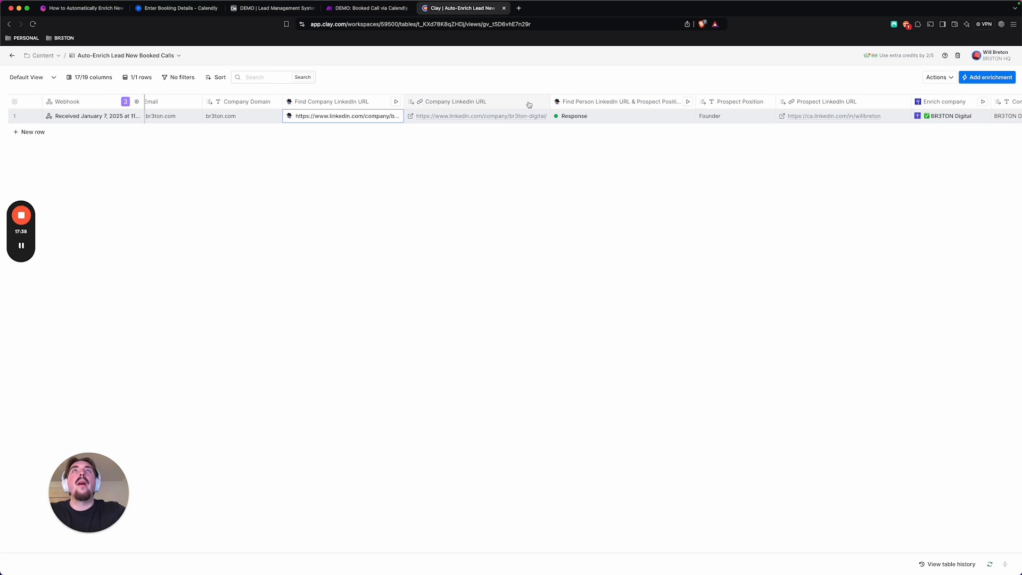
pyautogui.hscroll(5, 530, 106)
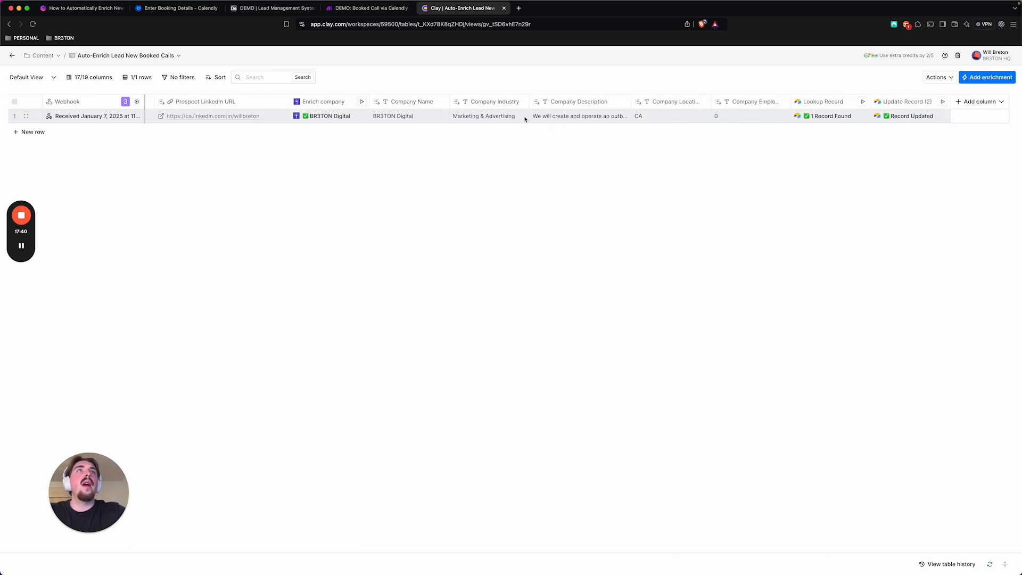
pyautogui.hscroll(-7, 532, 119)
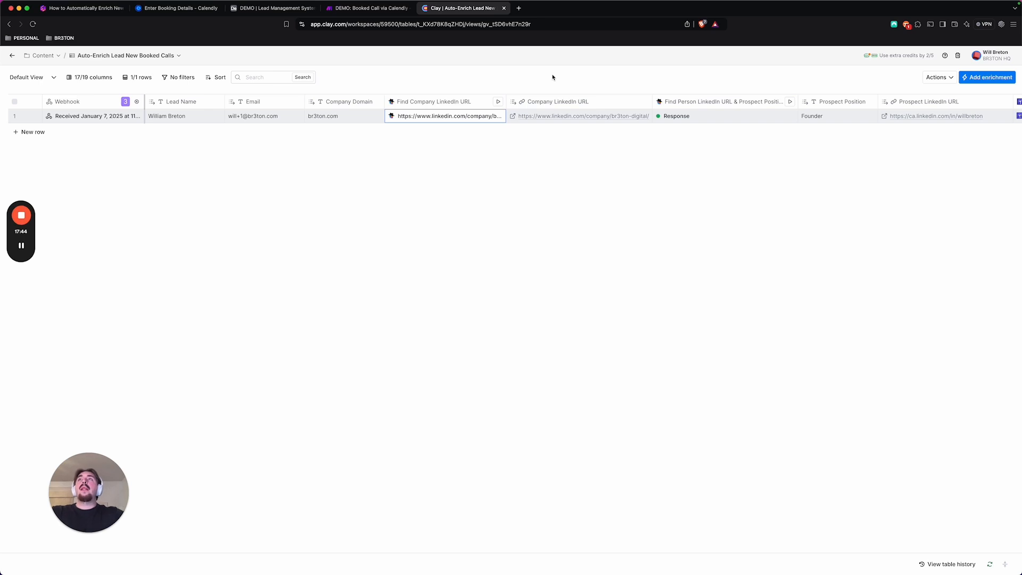
pyautogui.hscroll(1, 677, 128)
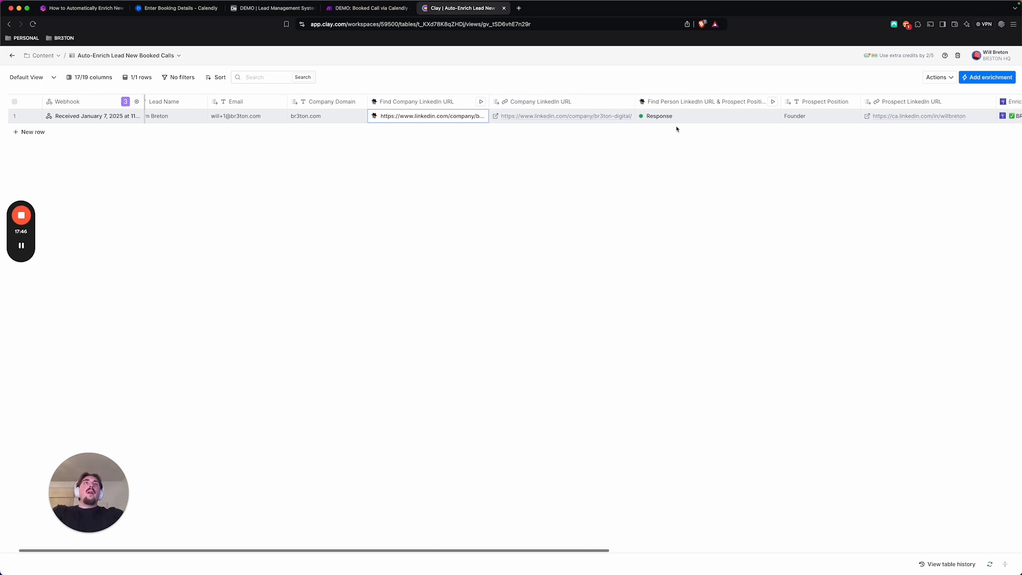
pyautogui.hscroll(10, 677, 129)
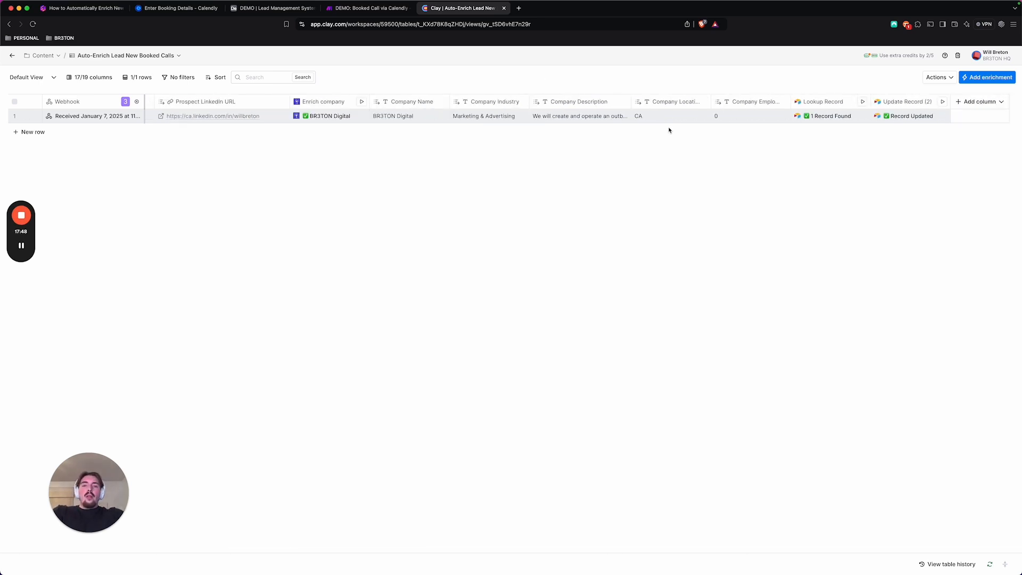